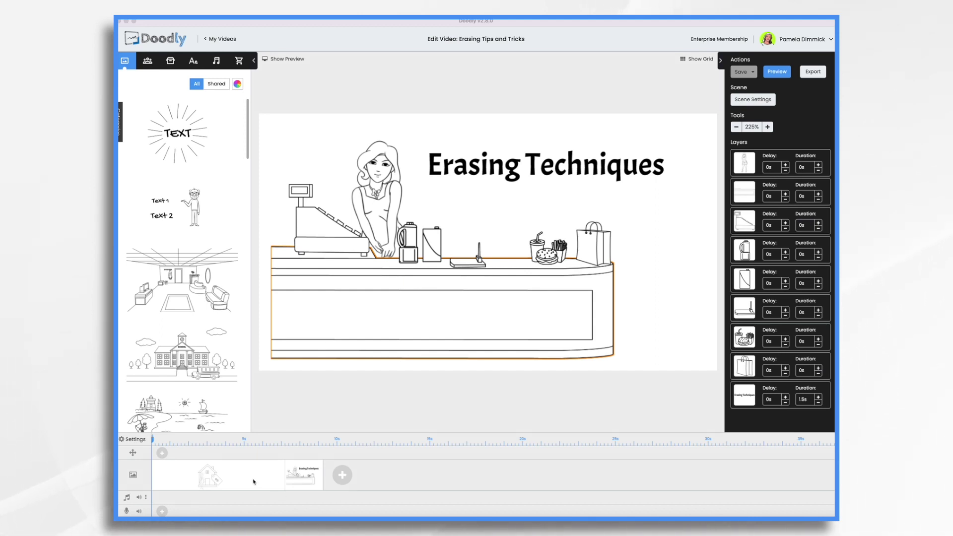
Step: Select the house scene and set its Scene Settings exit animation to Erase
left_click(251, 479)
left_click(251, 481)
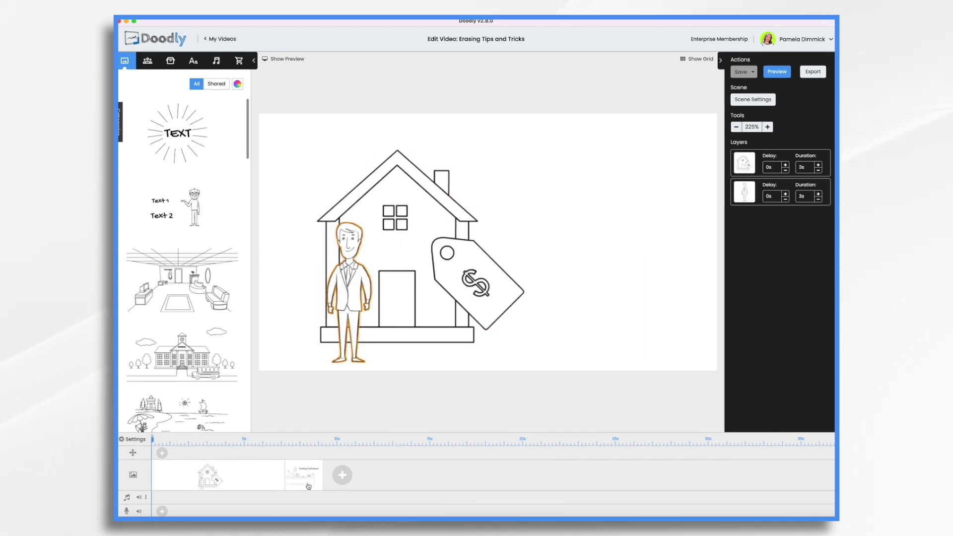
left_click(308, 487)
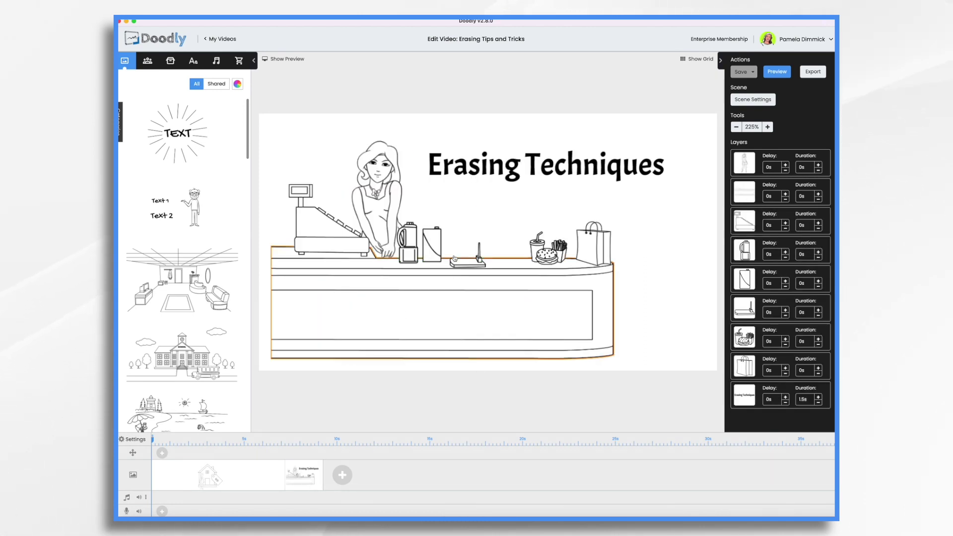
left_click(259, 477)
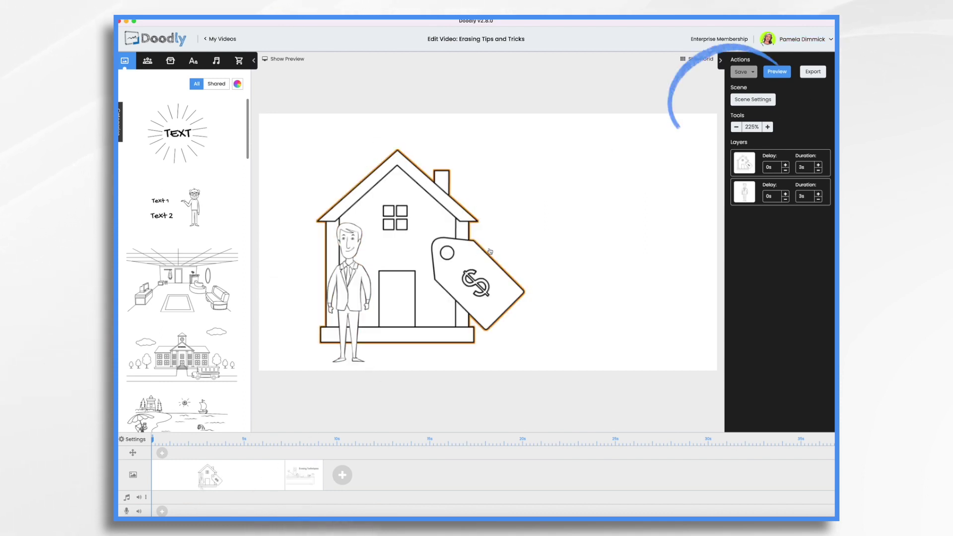
left_click(765, 100)
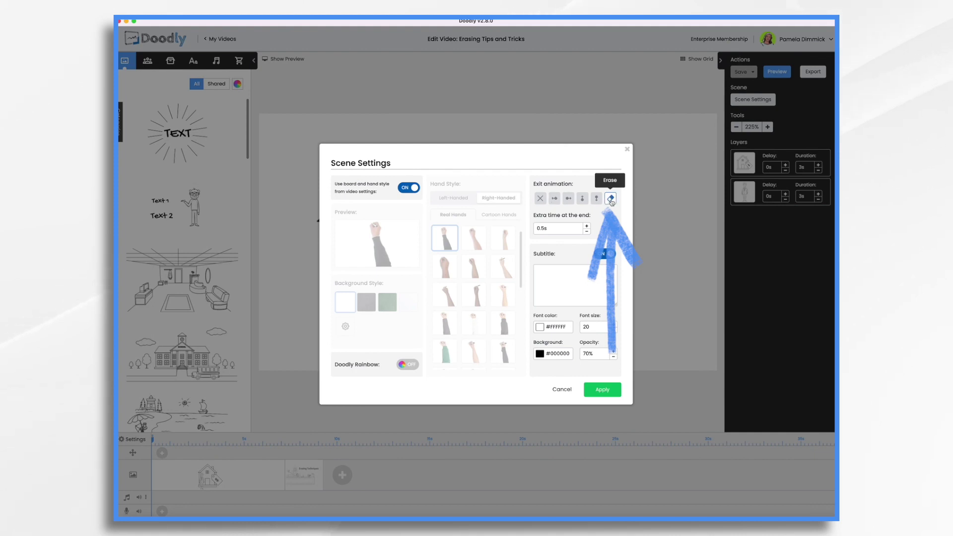
left_click(612, 199)
left_click(609, 391)
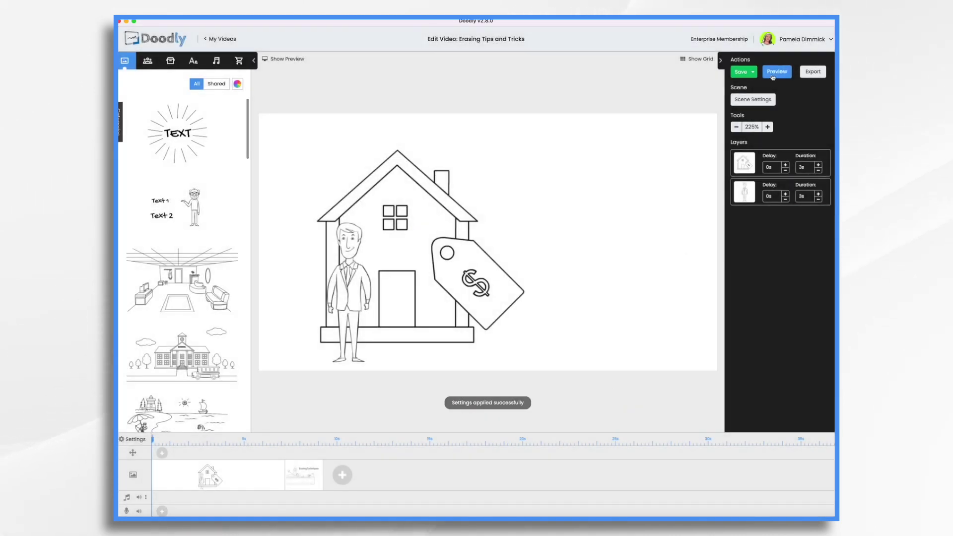
left_click(773, 72)
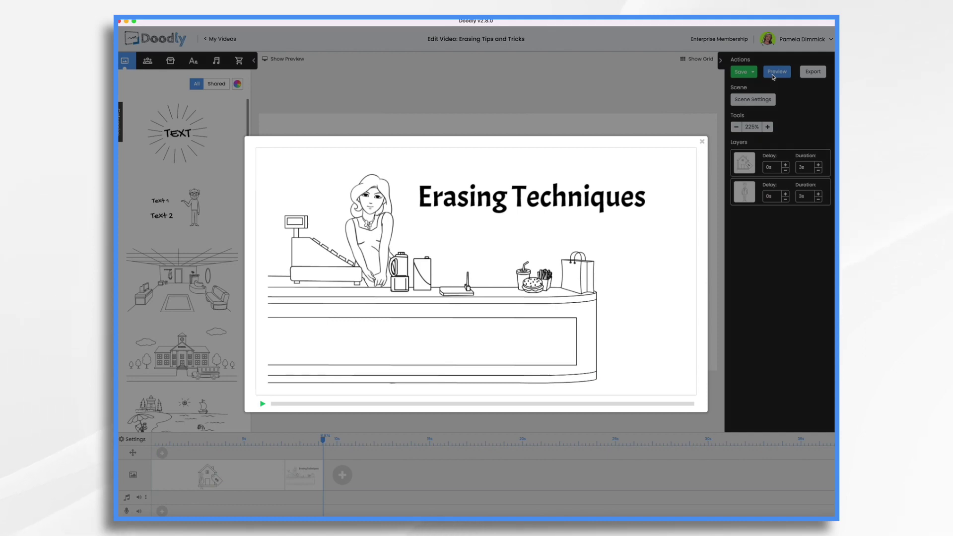
left_click(703, 142)
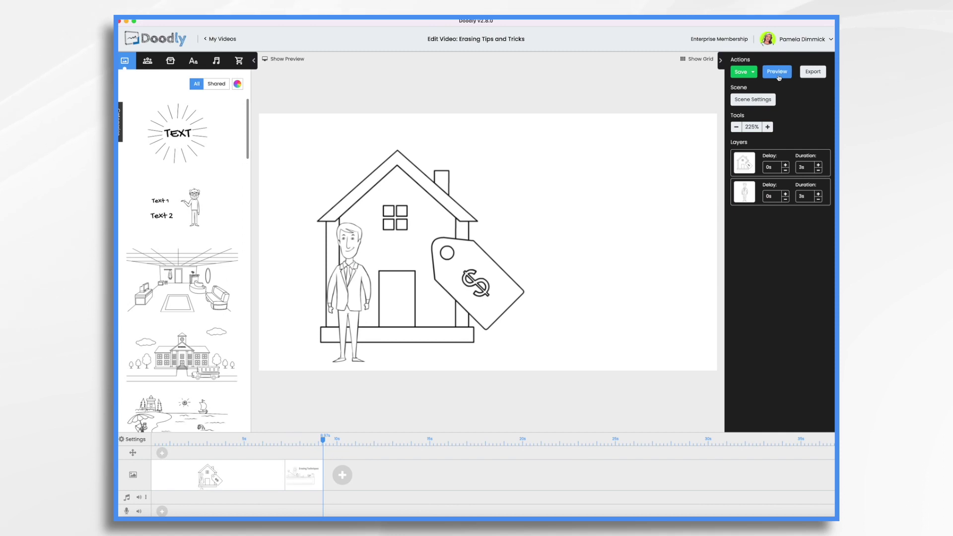
left_click(779, 76)
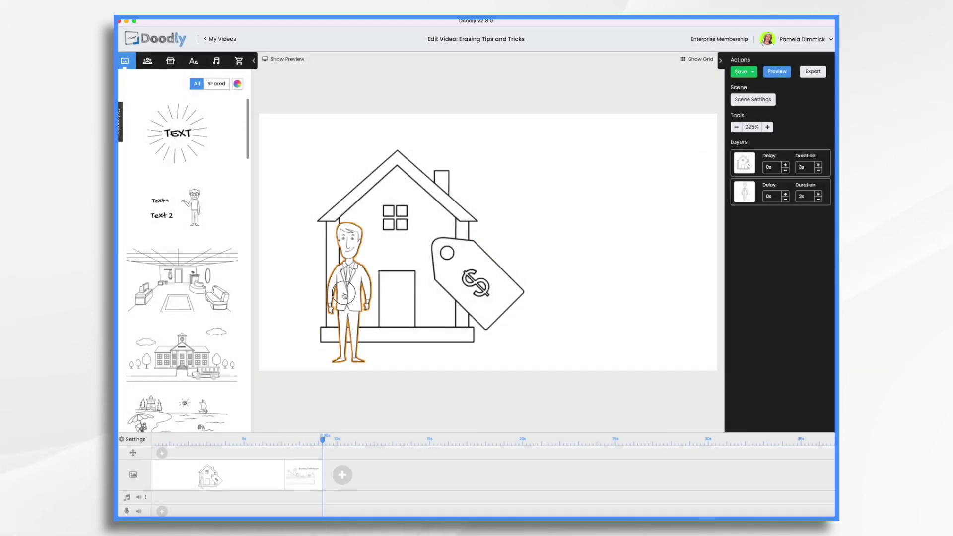
Step: Drag the man right of the price tag, nudge him further right, and preview each position
left_click_drag(343, 296, 518, 276)
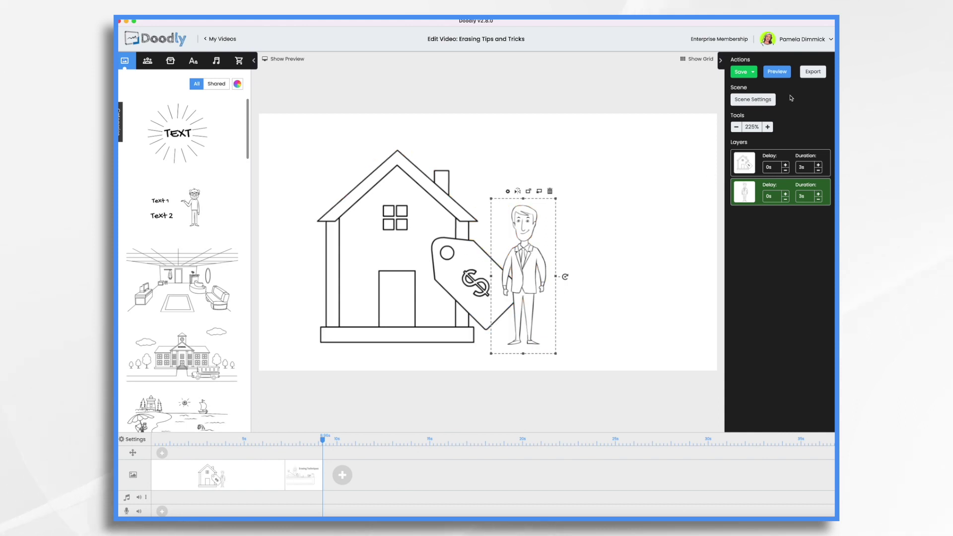
left_click(777, 71)
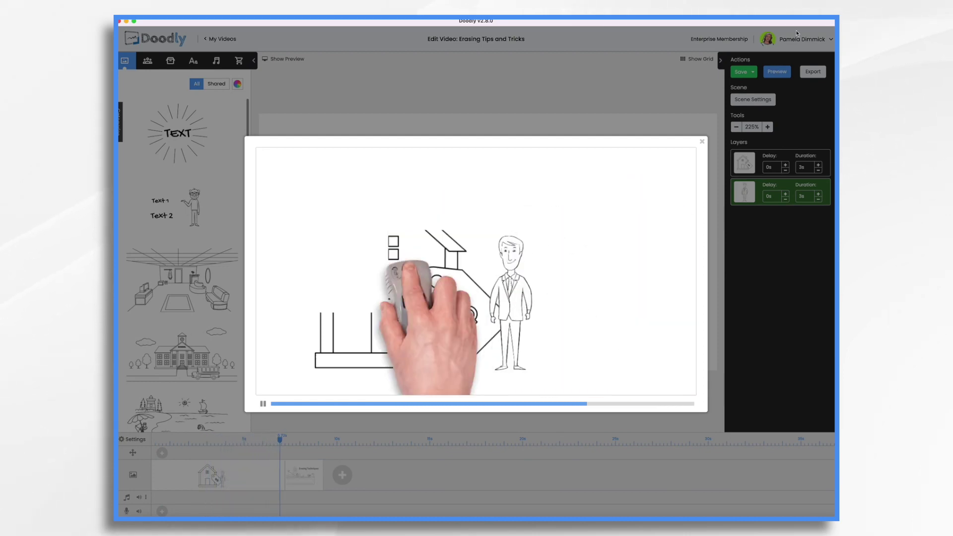
left_click(702, 142)
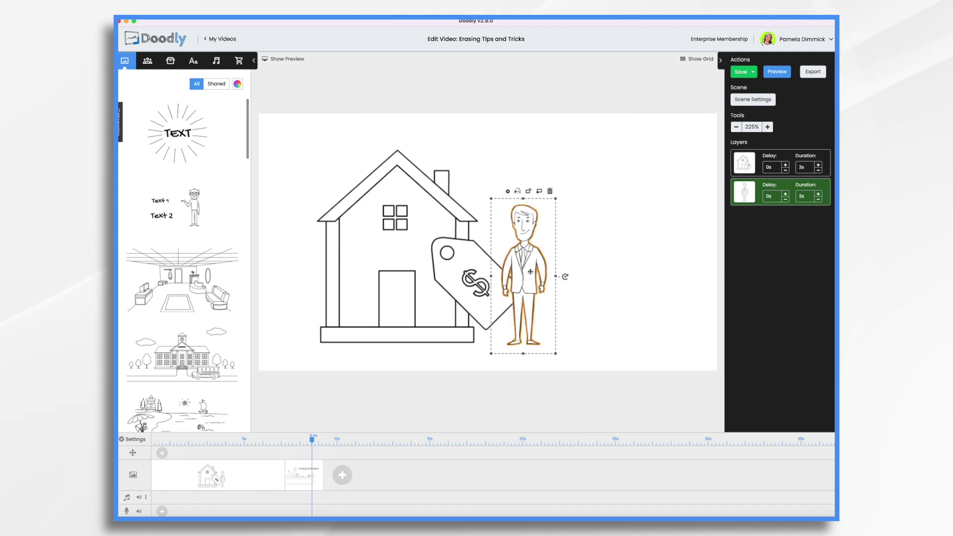
left_click_drag(533, 272, 571, 273)
left_click(777, 72)
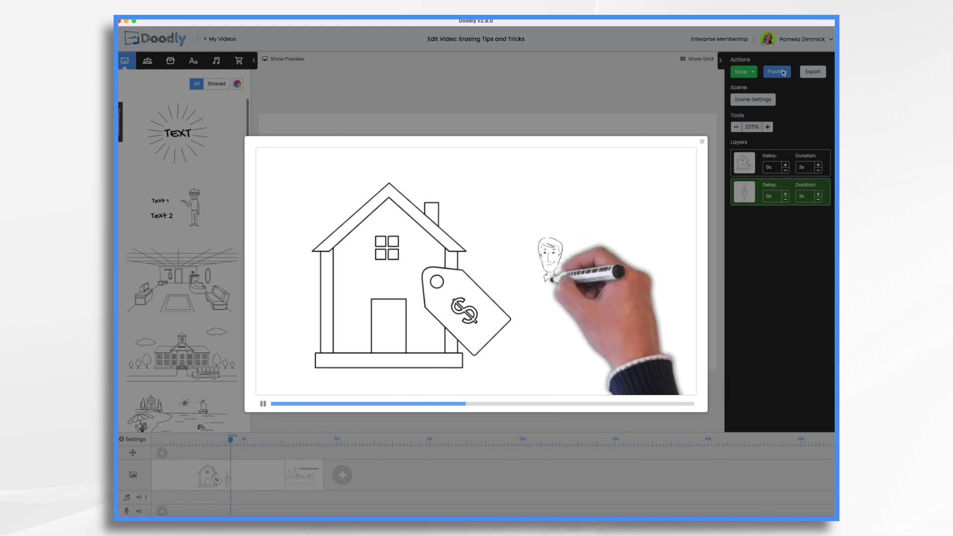
left_click(702, 141)
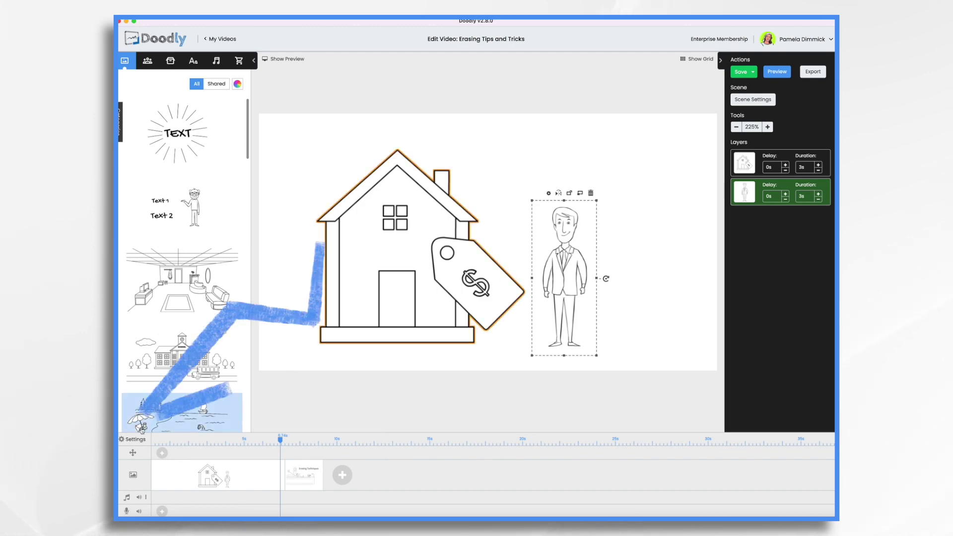
Step: Try the With Finger erase mode, move the man in front of the house door, and preview
left_click(132, 440)
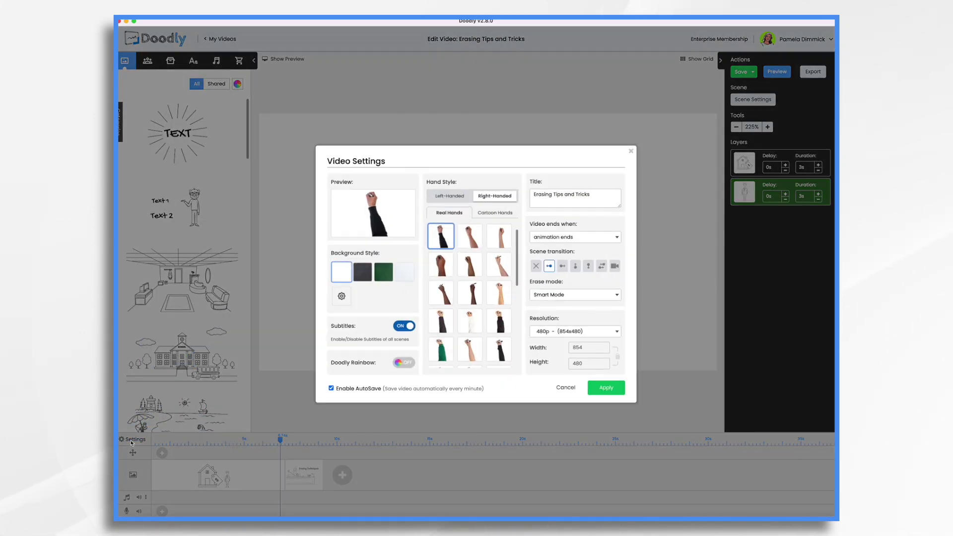
left_click(558, 297)
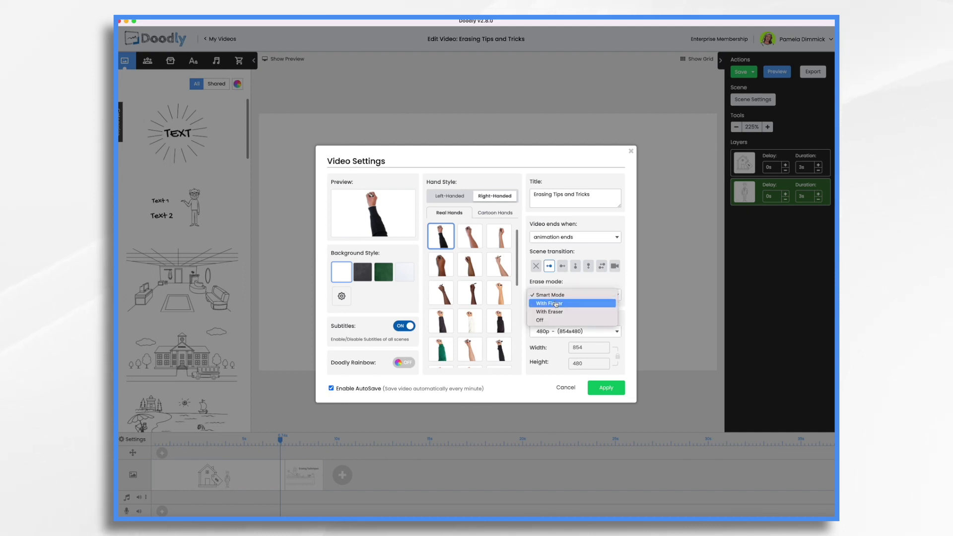
left_click(556, 304)
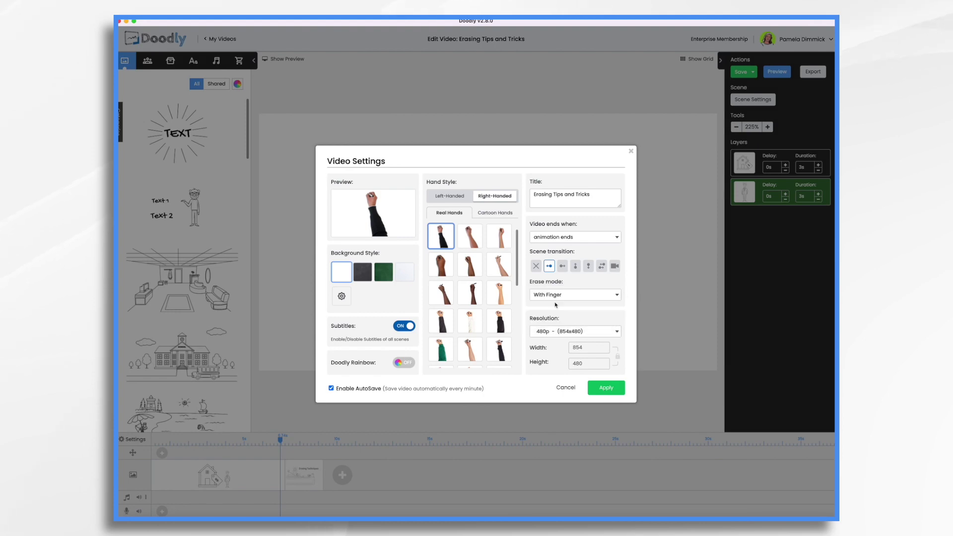
left_click(606, 388)
left_click_drag(573, 271, 394, 272)
left_click(783, 74)
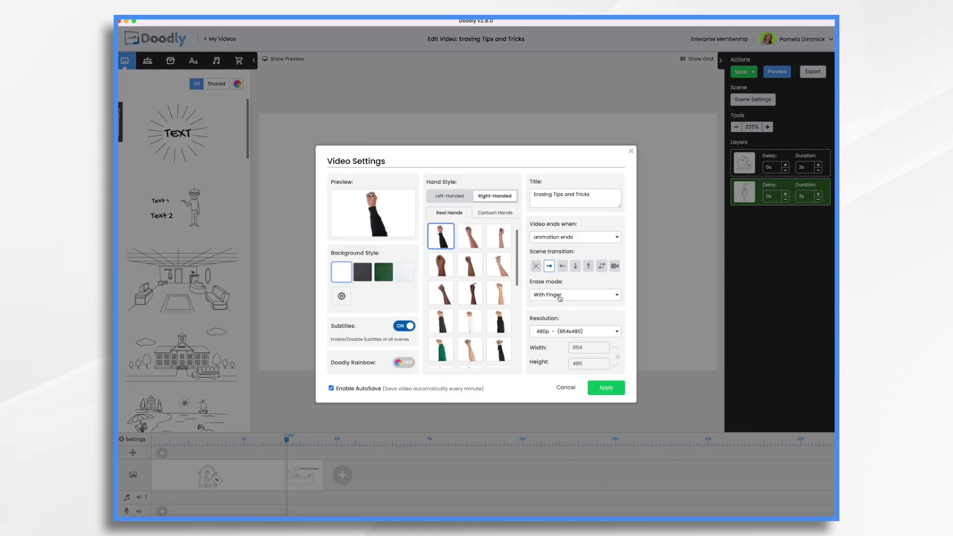
Step: Set the video's erase mode to Off and apply the settings
left_click(560, 297)
left_click(563, 287)
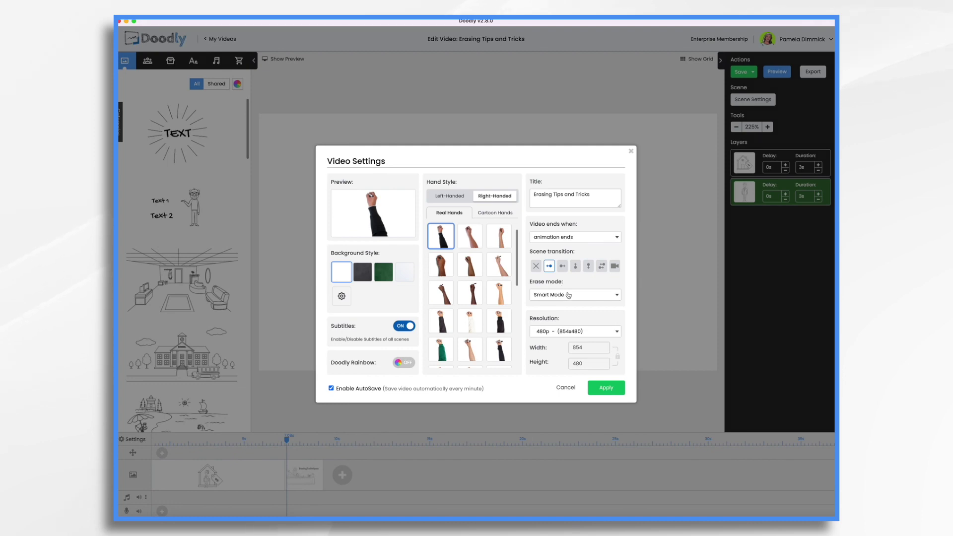
left_click(575, 296)
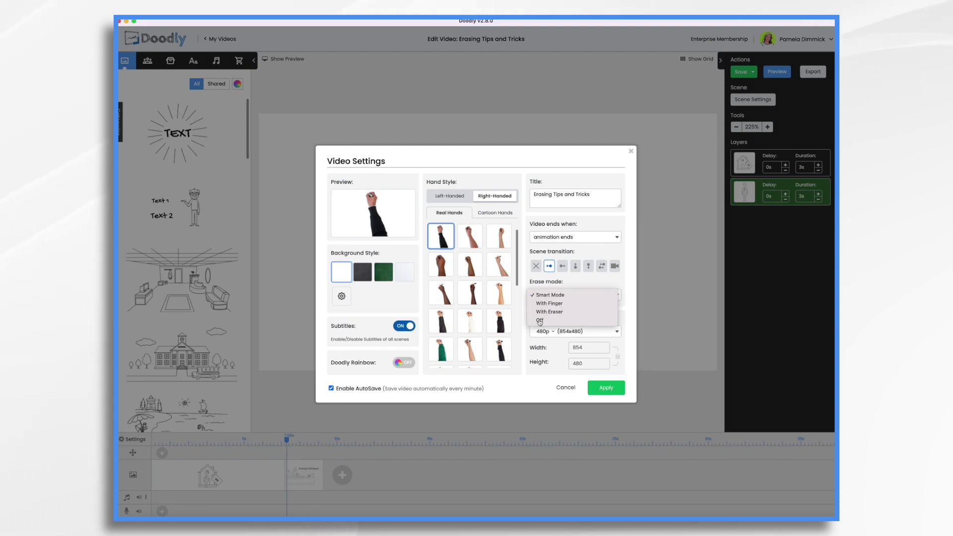
left_click(539, 320)
left_click(607, 388)
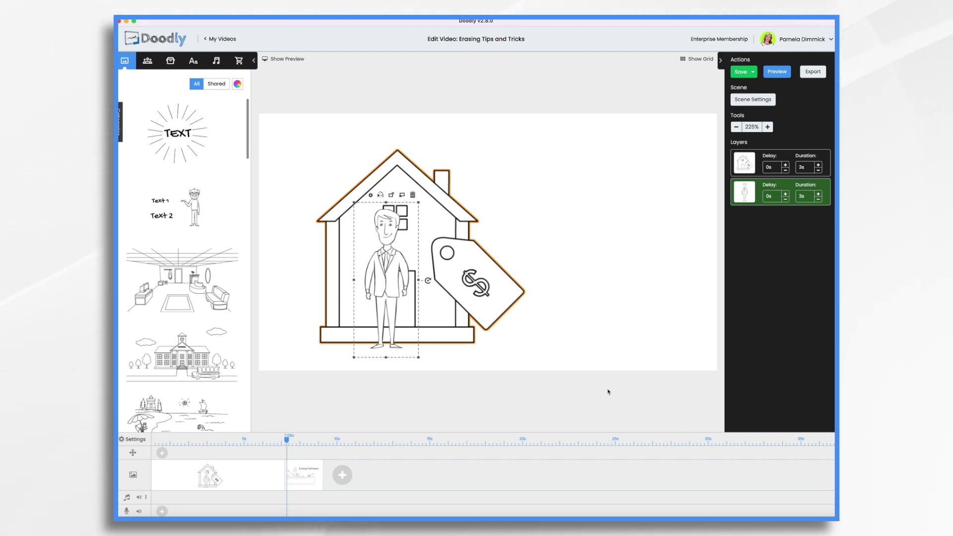
Step: Save the project and place the Adam Arms Up pose, found by searching 'ada', over the man
key("ctrl+s")
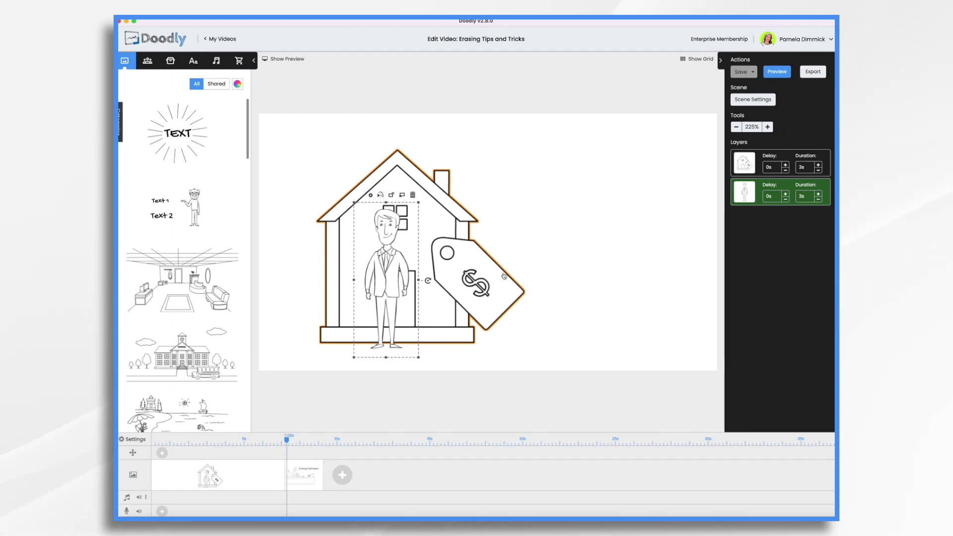
left_click(147, 61)
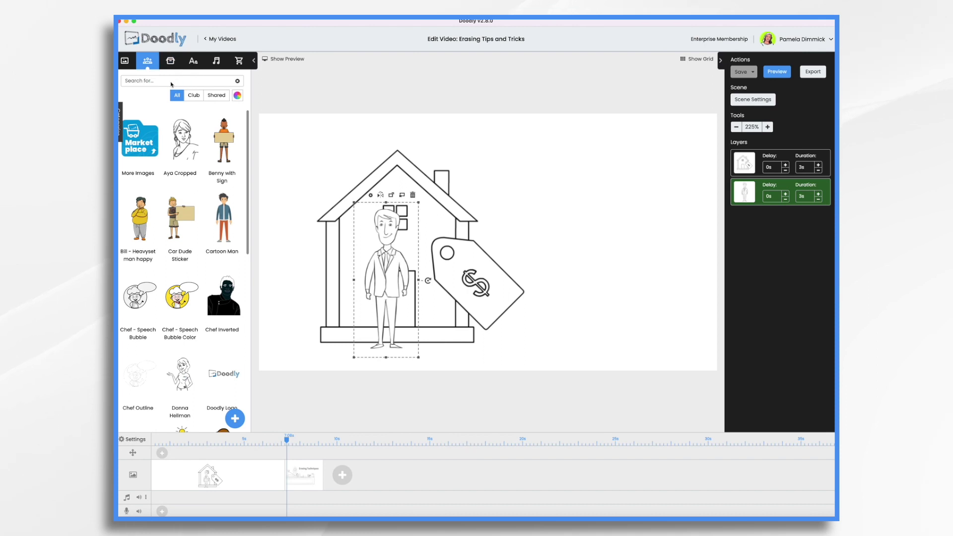
left_click(172, 82)
type("adam")
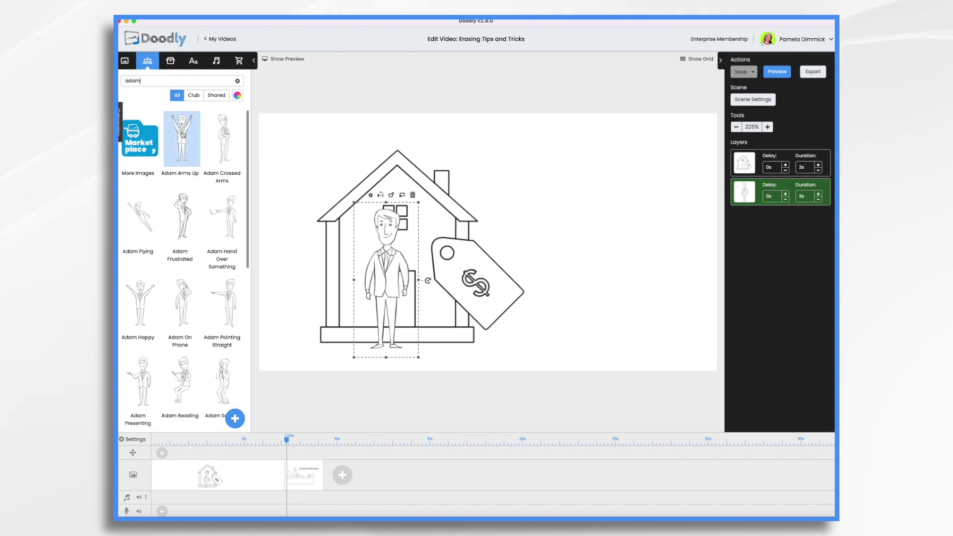
mouse_move(184, 134)
left_mouse_down()
mouse_move(398, 181)
mouse_move(391, 241)
mouse_move(501, 221)
mouse_move(447, 218)
mouse_move(387, 265)
left_mouse_up()
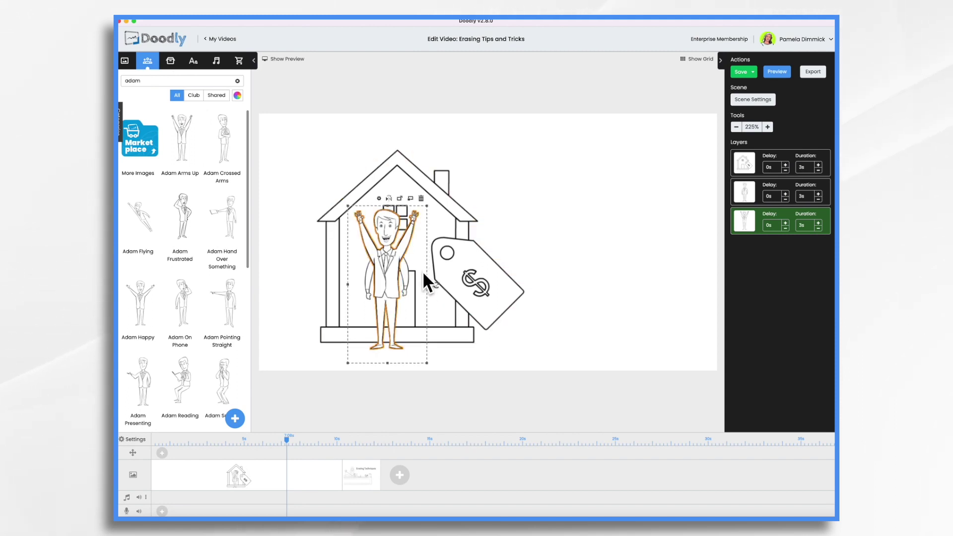
left_click(743, 193)
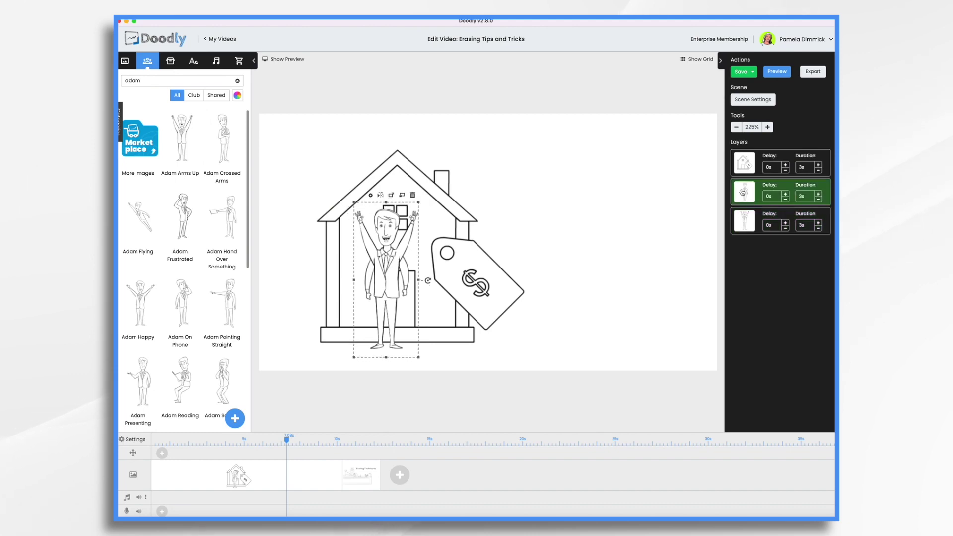
Step: Give Adam Standing an Erase exit animation with a 3s delay and apply it
left_click(371, 196)
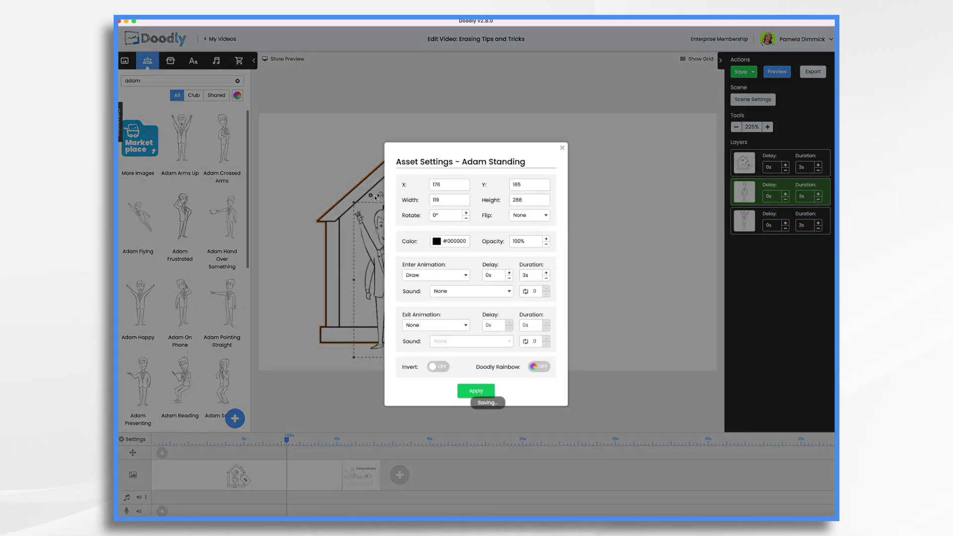
left_click(429, 327)
left_click(419, 334)
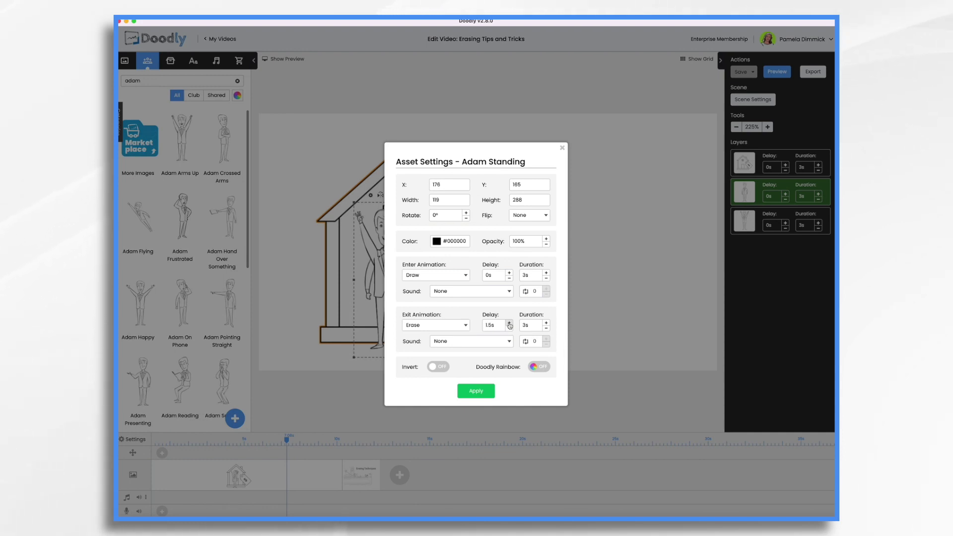
left_click(510, 326)
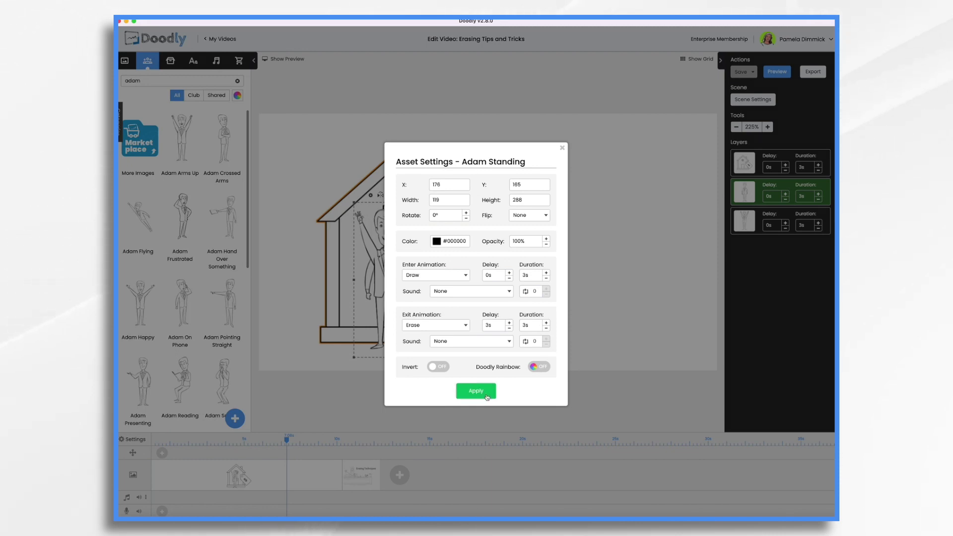
left_click(475, 390)
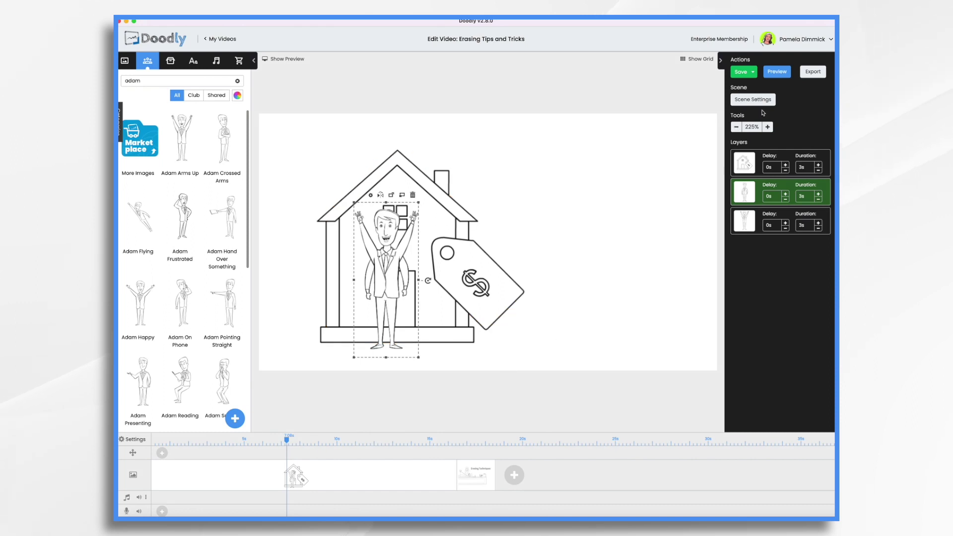
Step: Play the video preview through to the end and close it
left_click(780, 72)
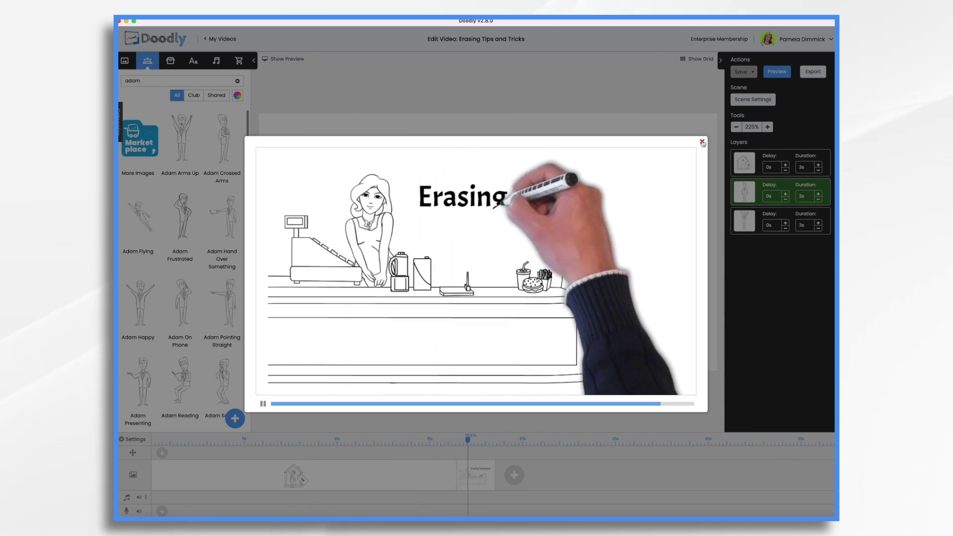
left_click(703, 142)
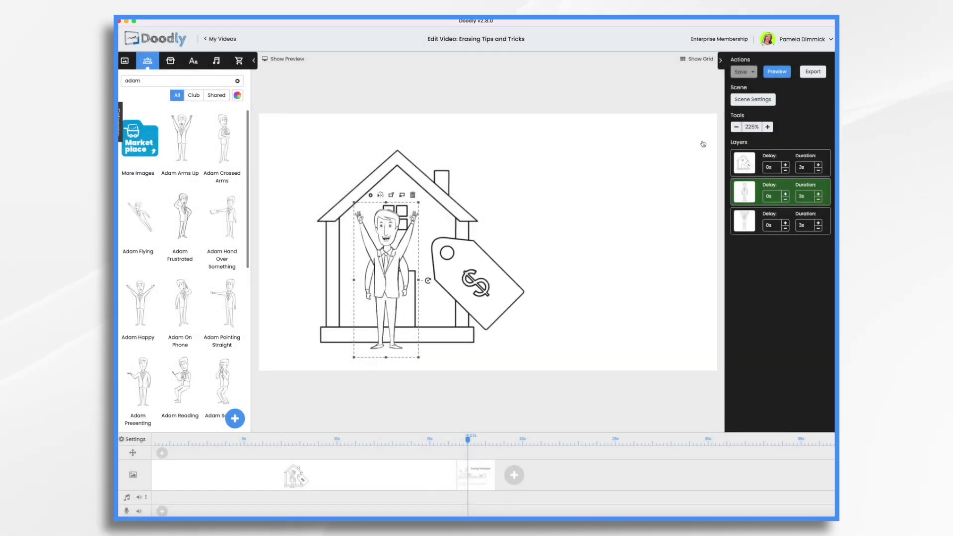
Step: Delete the Adam Arms Up layer from the house scene and preview the result
left_click(743, 226)
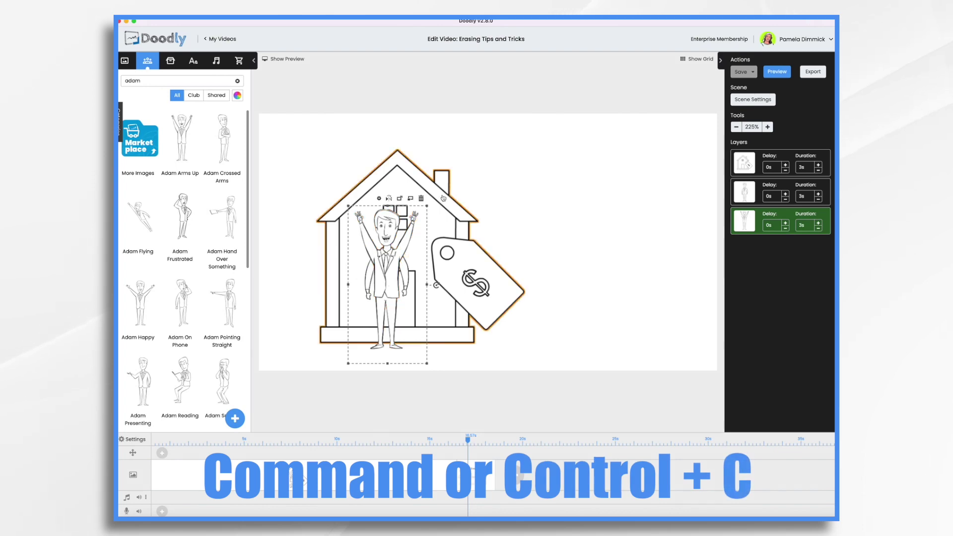
left_click(421, 198)
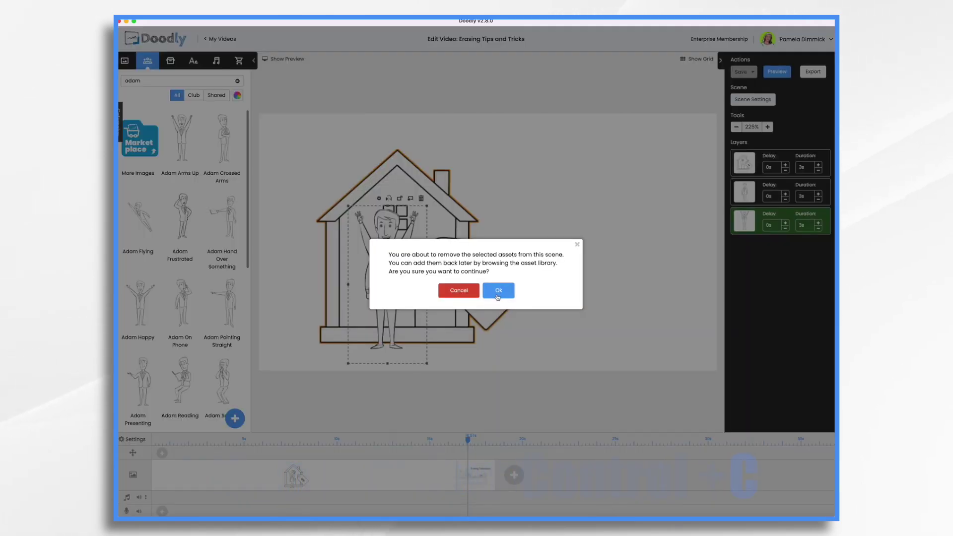
left_click(500, 290)
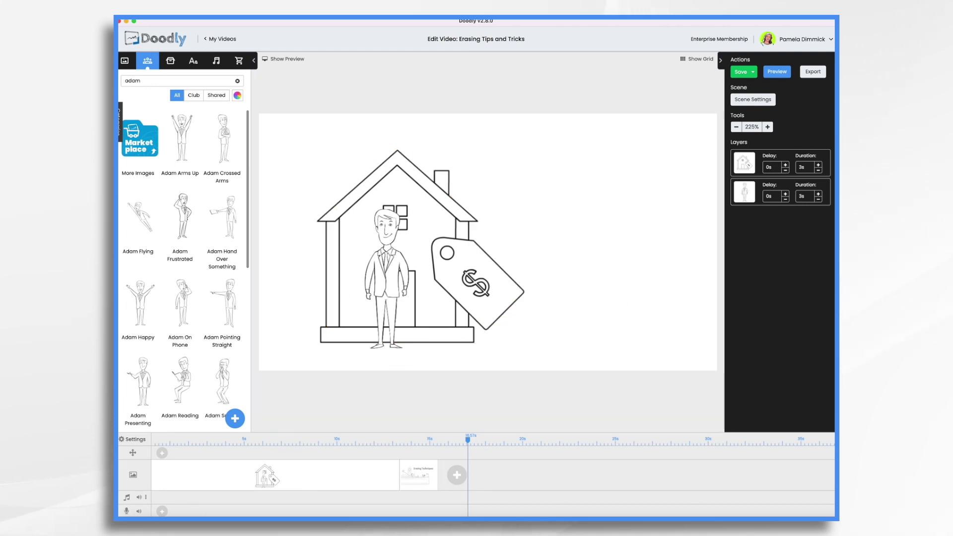
left_click(778, 72)
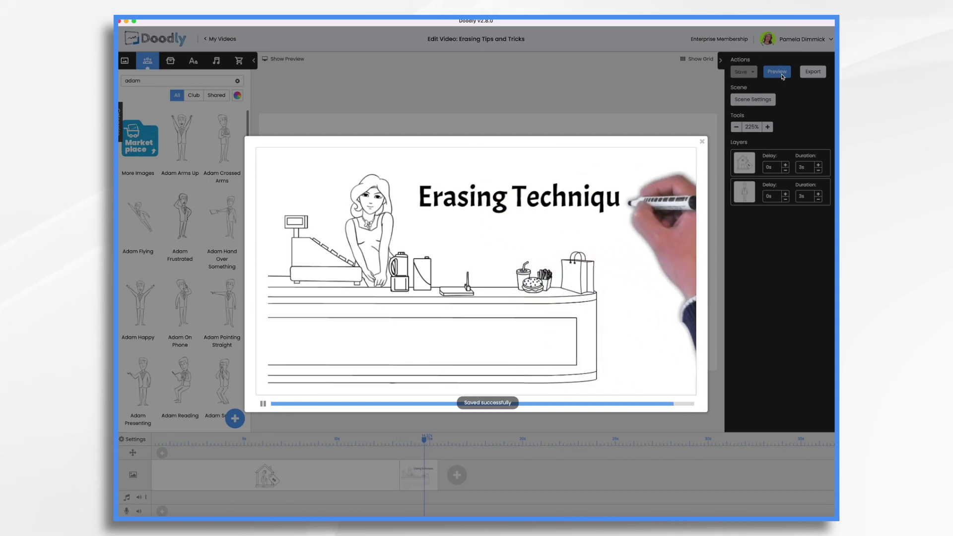
left_click(702, 143)
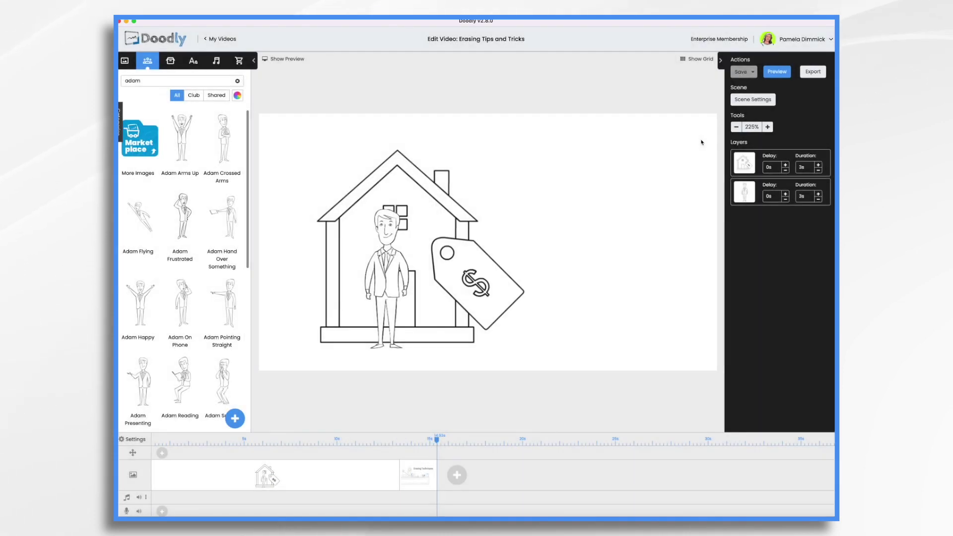
Step: Duplicate the house scene clip on the timeline
left_click(397, 290)
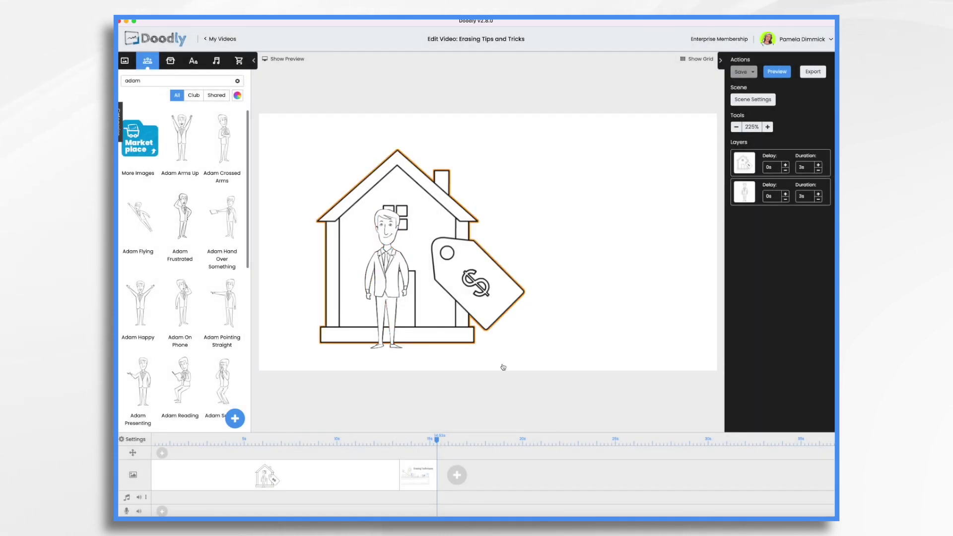
right_click(348, 480)
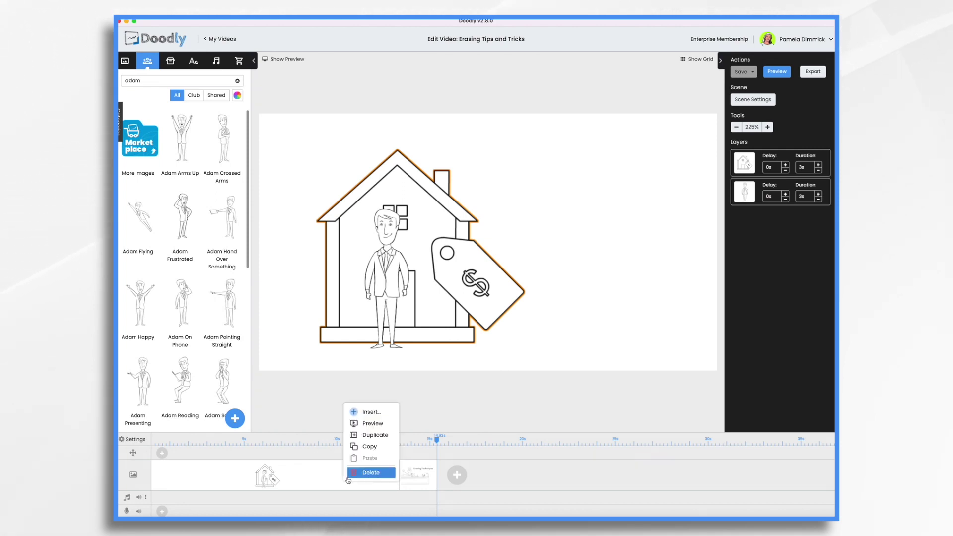
left_click(367, 435)
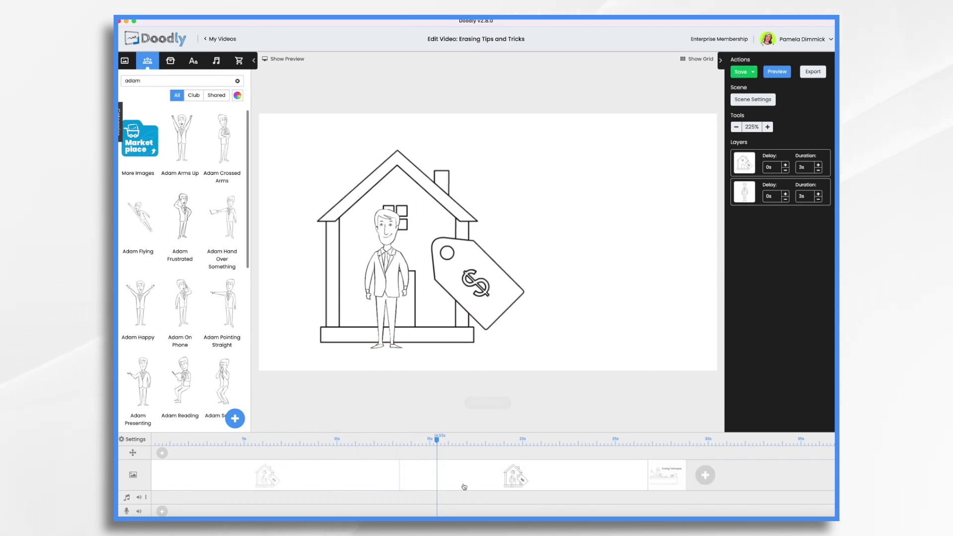
Step: Set the first house scene's ending transition to None
left_click(374, 478)
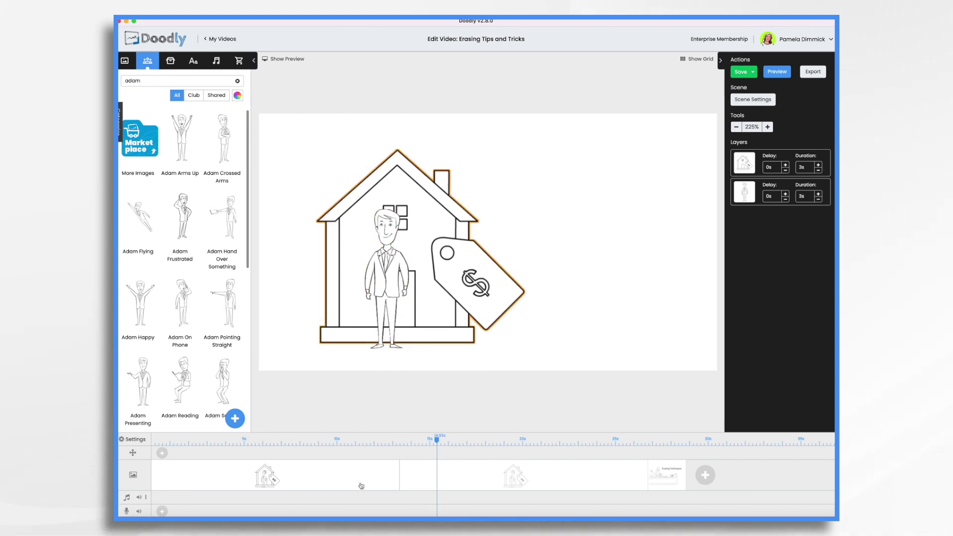
left_click(758, 101)
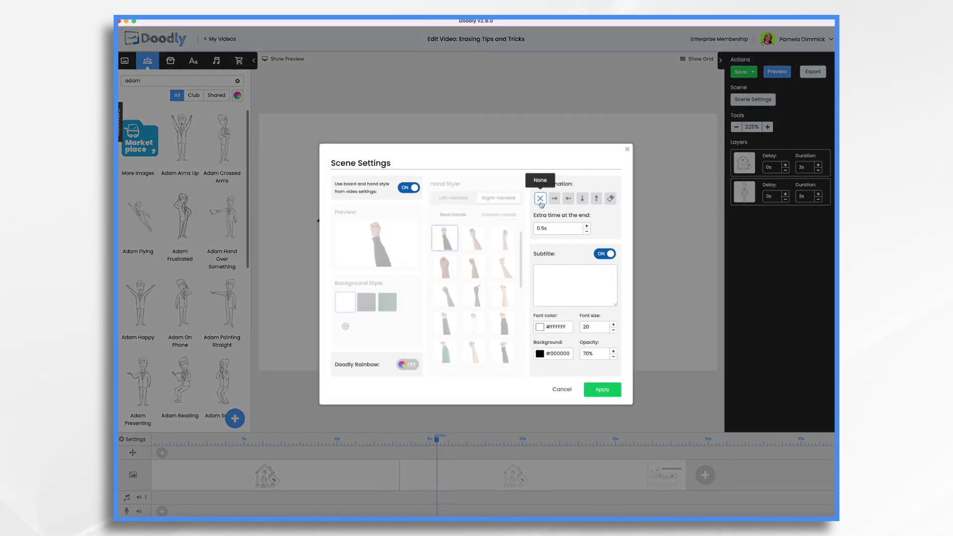
left_click(602, 390)
scroll(463, 480, "right", 2)
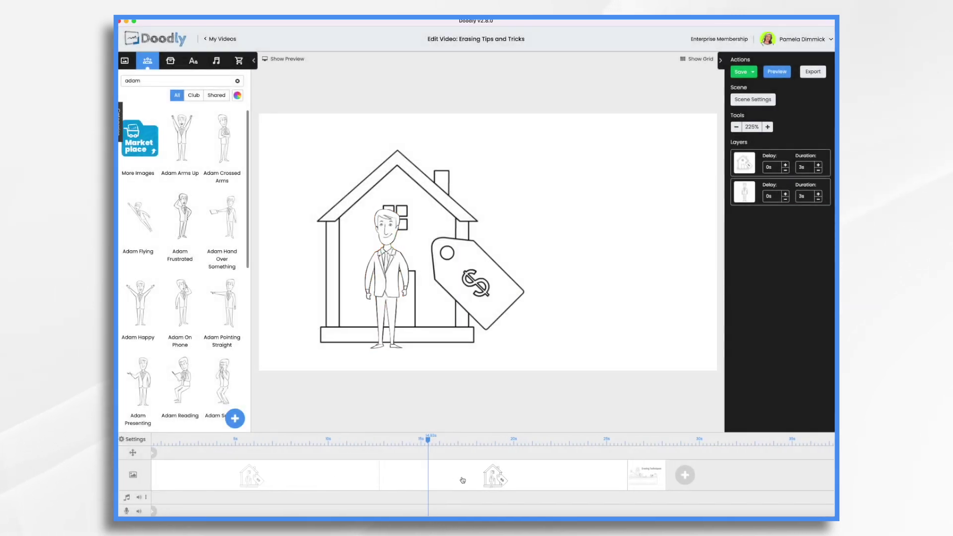
Step: Delete Adam from the duplicated house scene and preview both scenes
left_click(396, 288)
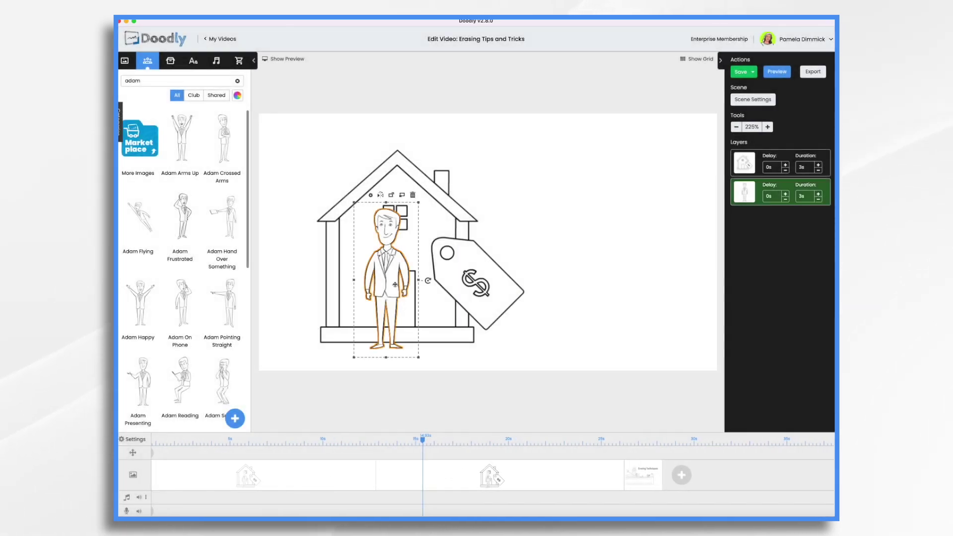
left_click(413, 196)
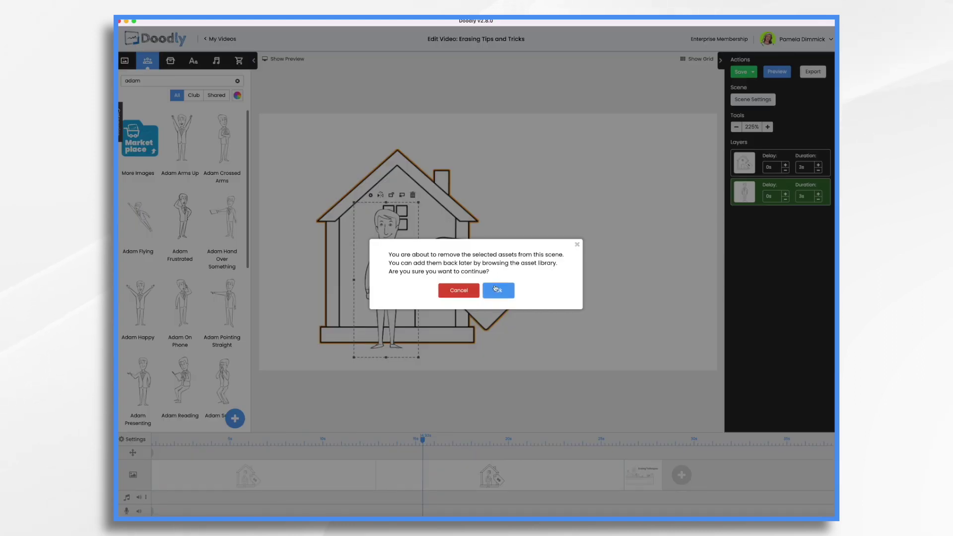
left_click(496, 290)
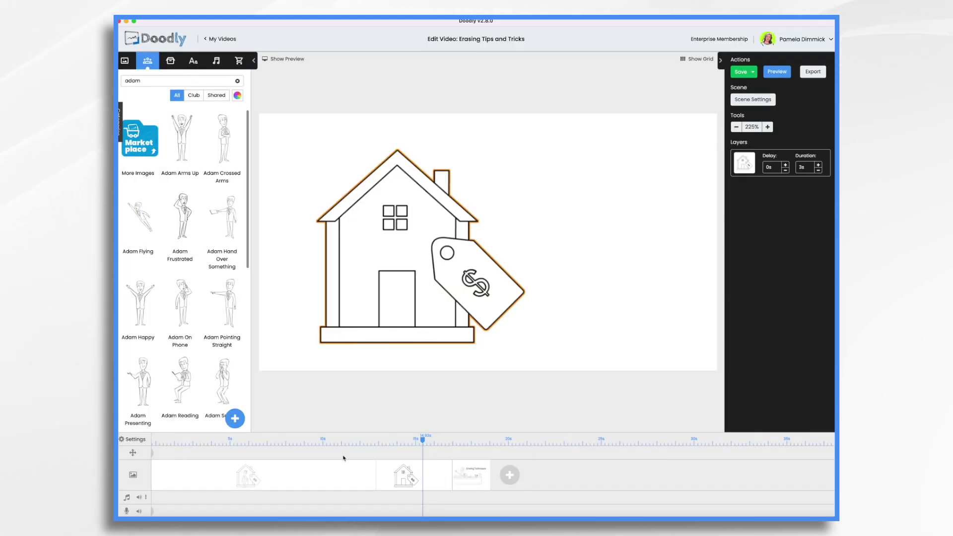
left_click(777, 72)
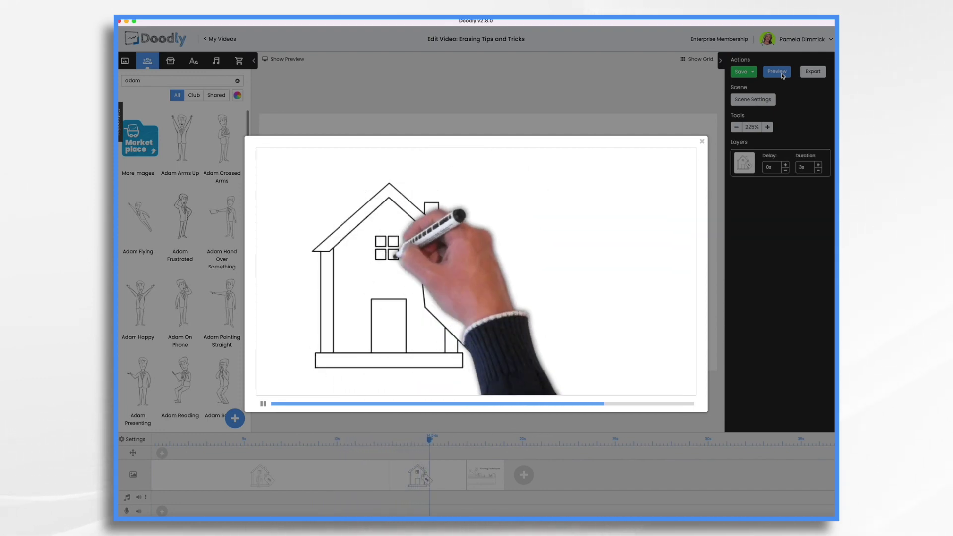
left_click(702, 143)
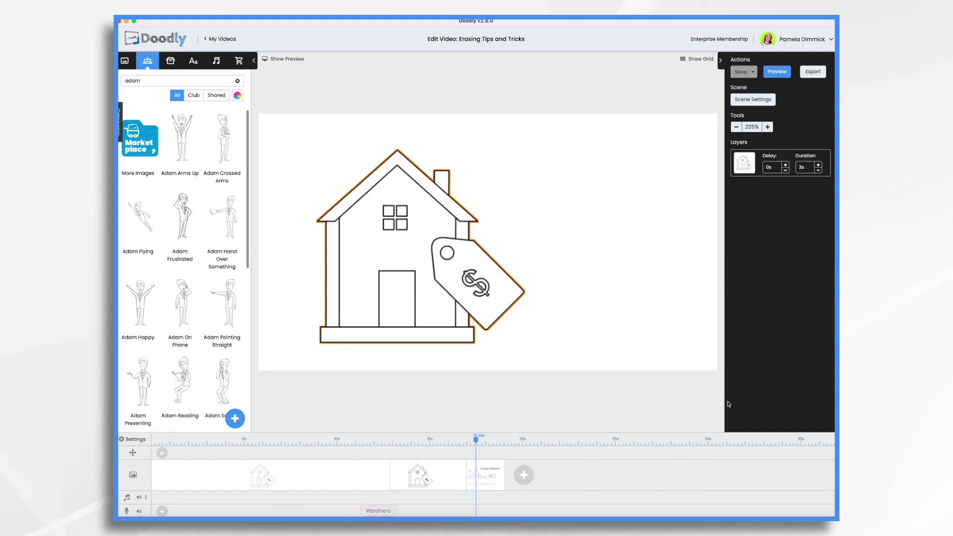
left_click(692, 325)
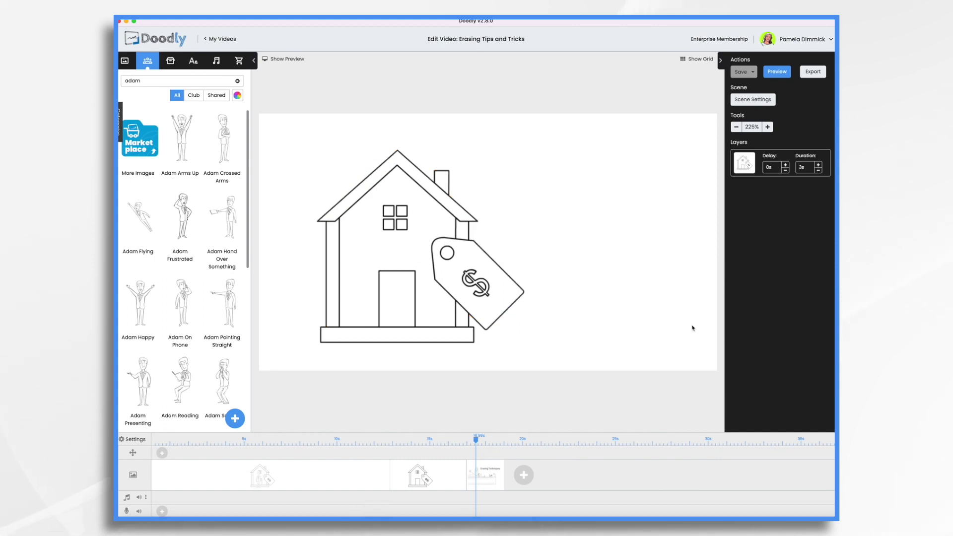
left_click(801, 167)
key("BackSpace")
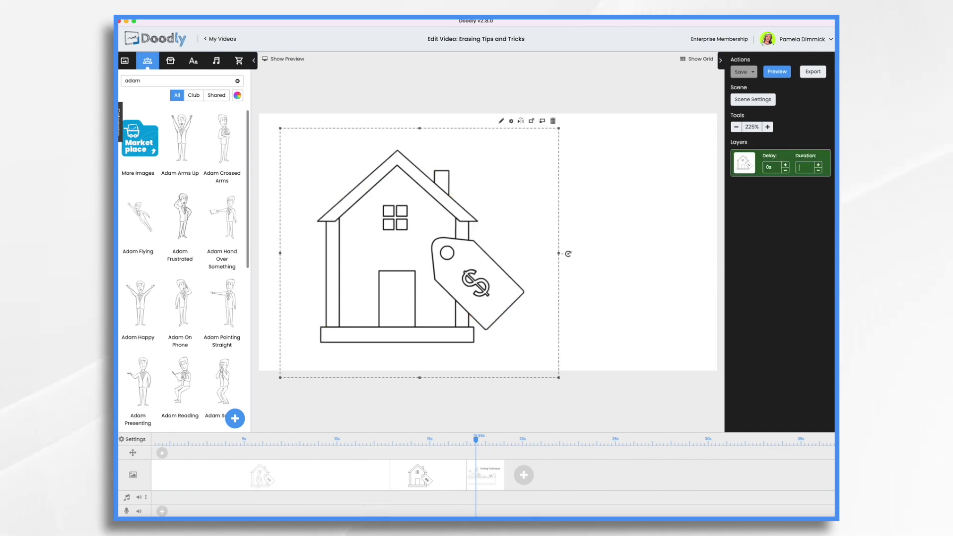
key("Return")
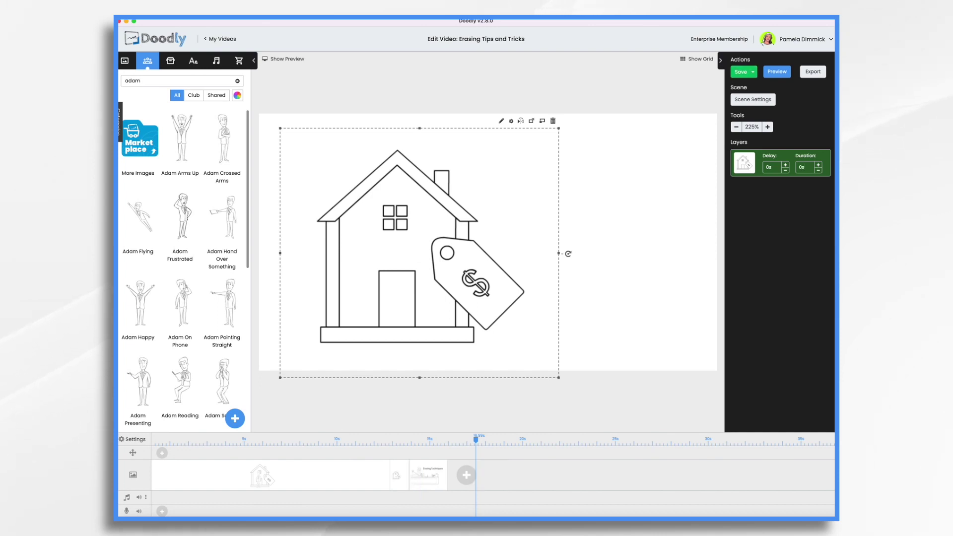
left_click(781, 73)
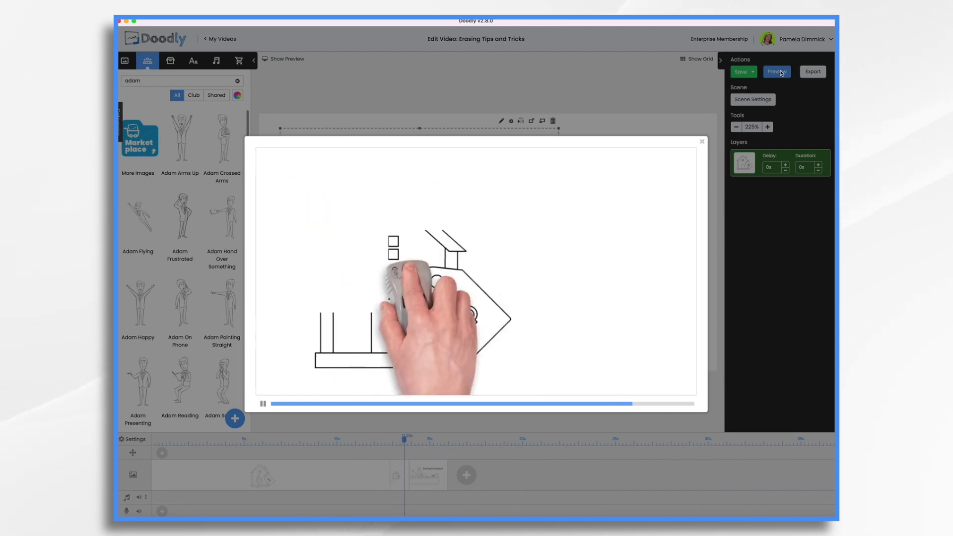
left_click(424, 475)
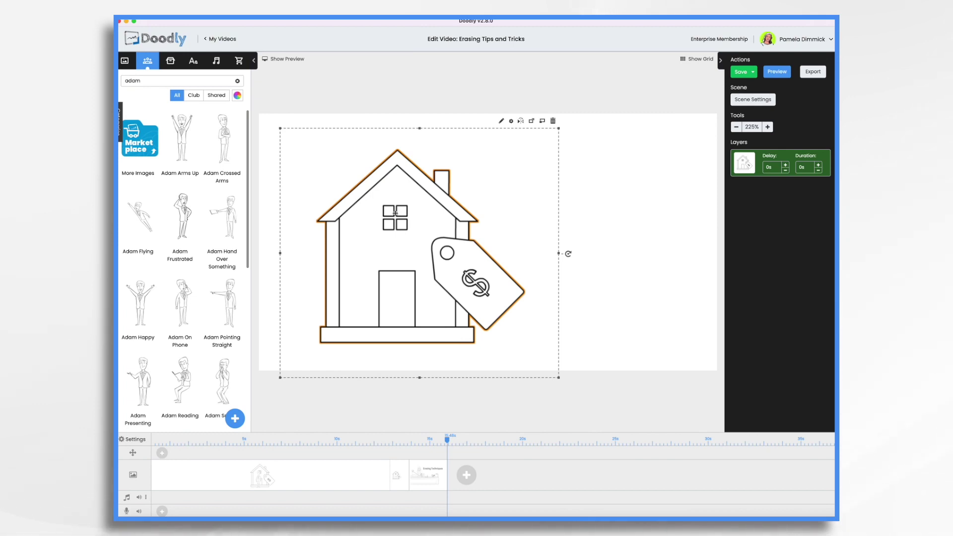
Step: Paste the copied Adam Arms Up figure over the house and preview the scene
key("super+v")
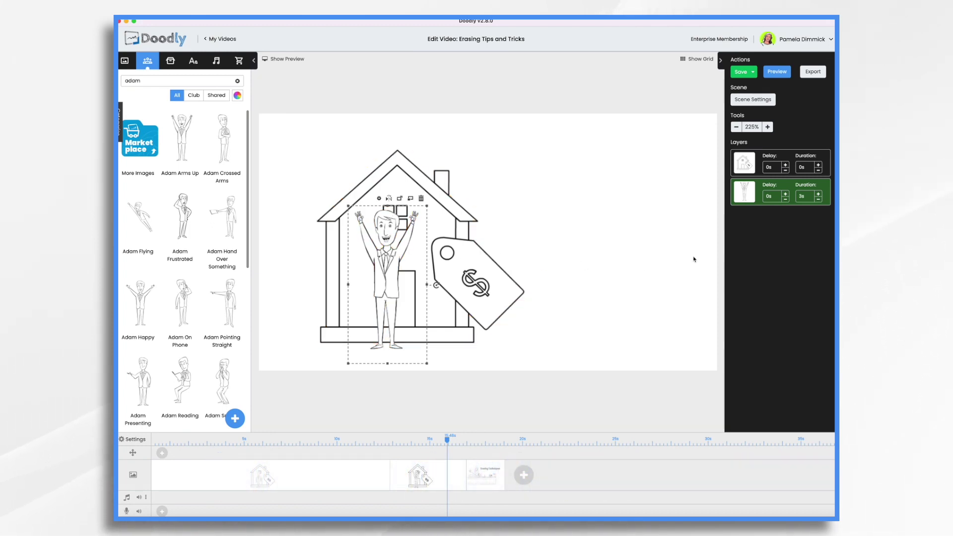
left_click(778, 73)
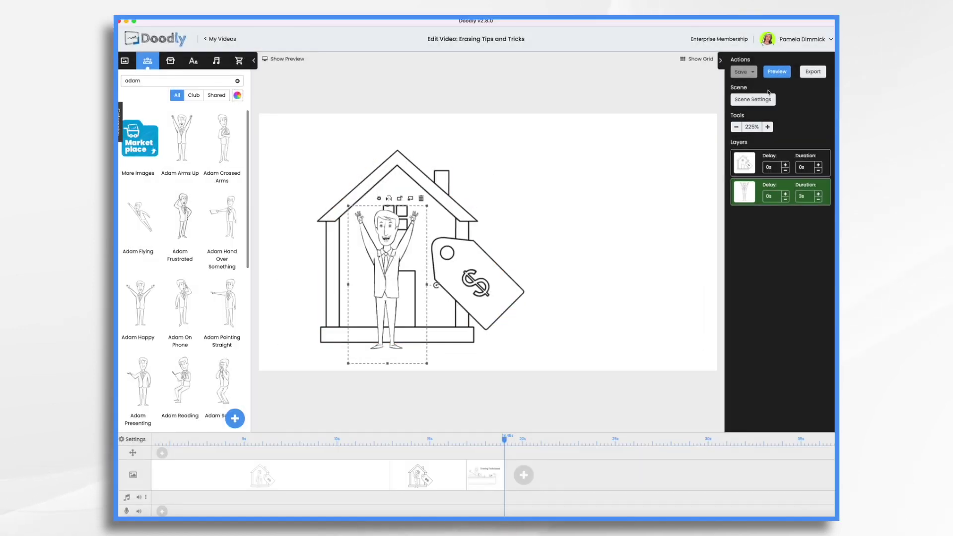
Step: Give the duplicated scene an eraser exit animation with 2.1 s of extra time
left_click(762, 101)
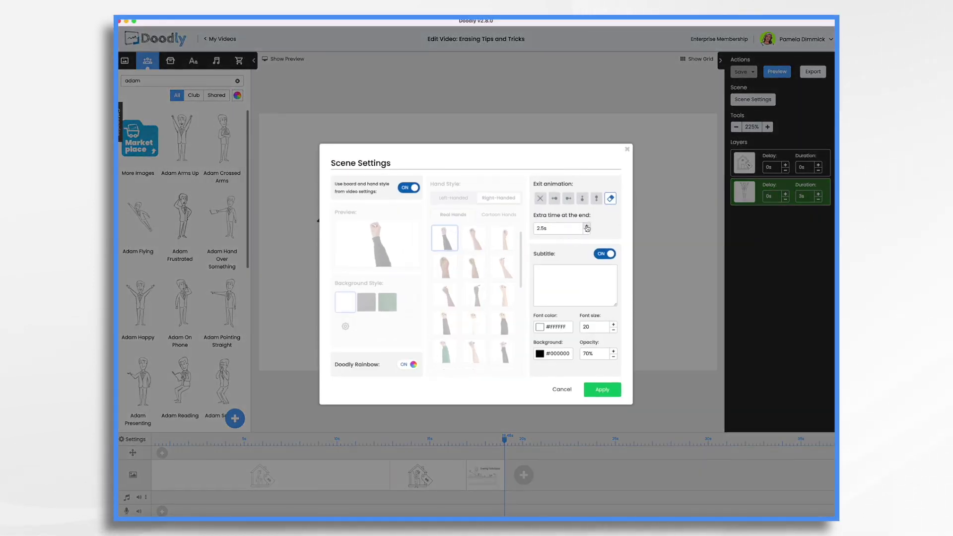
left_click(609, 392)
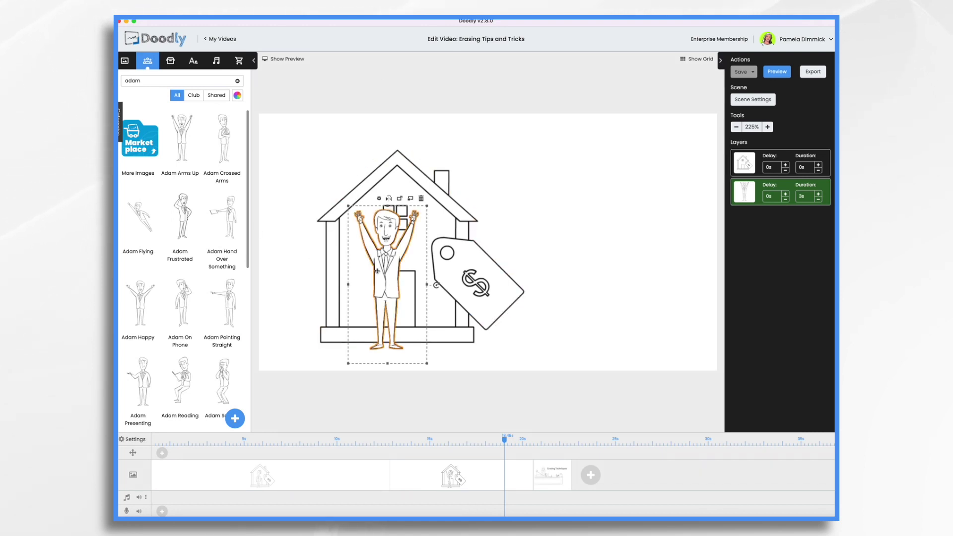
Step: Move Adam to the right of the price tag and switch the library to Props
left_click_drag(378, 271, 572, 259)
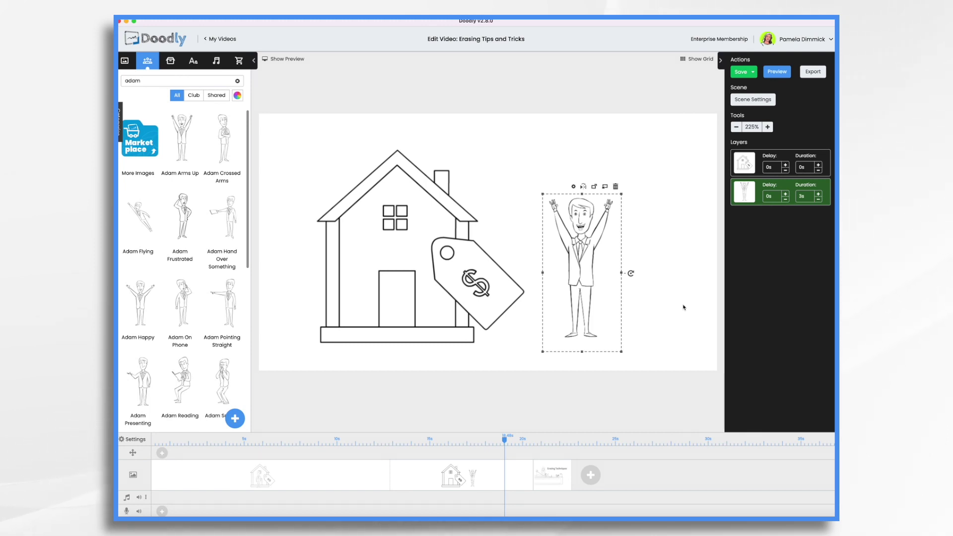
left_click(171, 63)
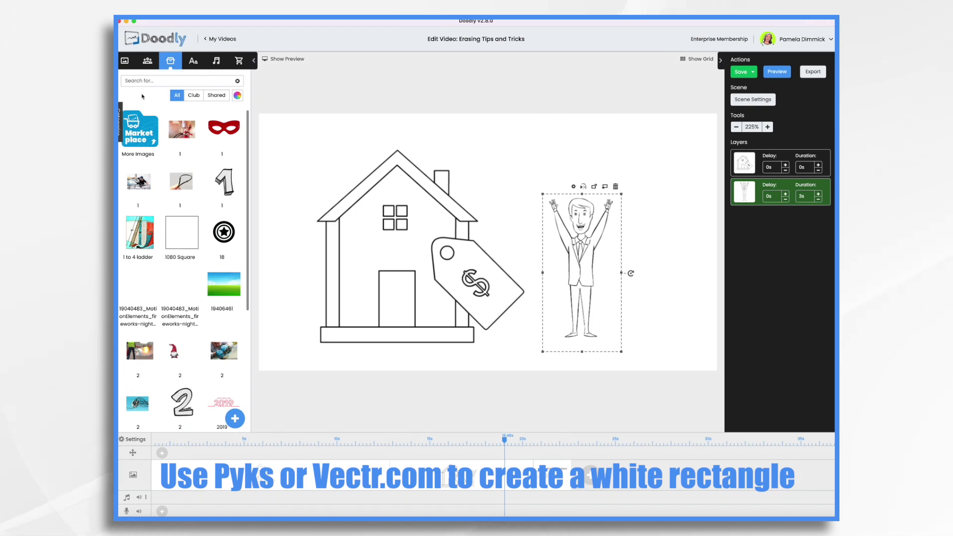
Step: Search props for 'white' and add the white rectangle to the canvas as a new layer
left_click(158, 83)
type("white")
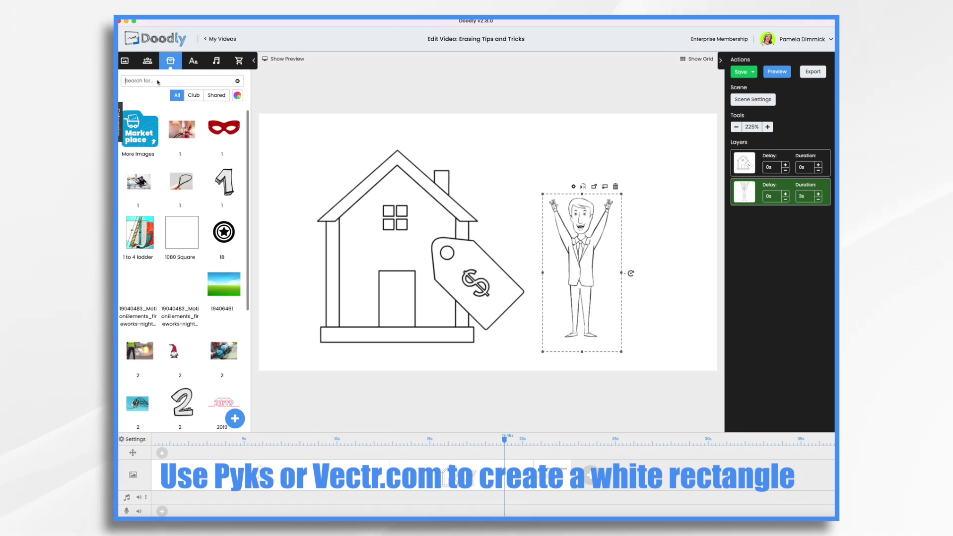
left_click_drag(141, 255, 387, 191)
left_click(449, 281)
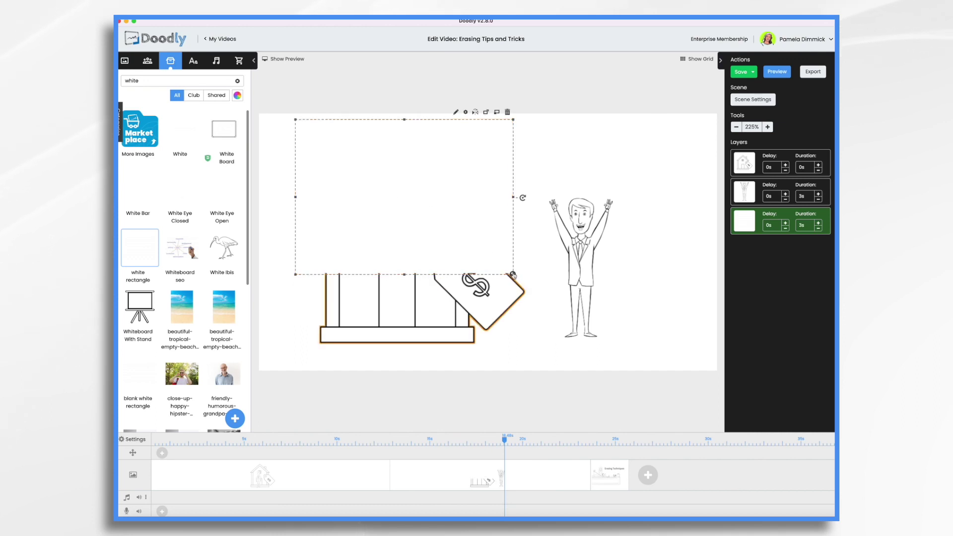
Step: Resize and position the white rectangle so it fully covers the house and price tag
left_click_drag(521, 277, 586, 328)
left_click_drag(460, 184, 422, 214)
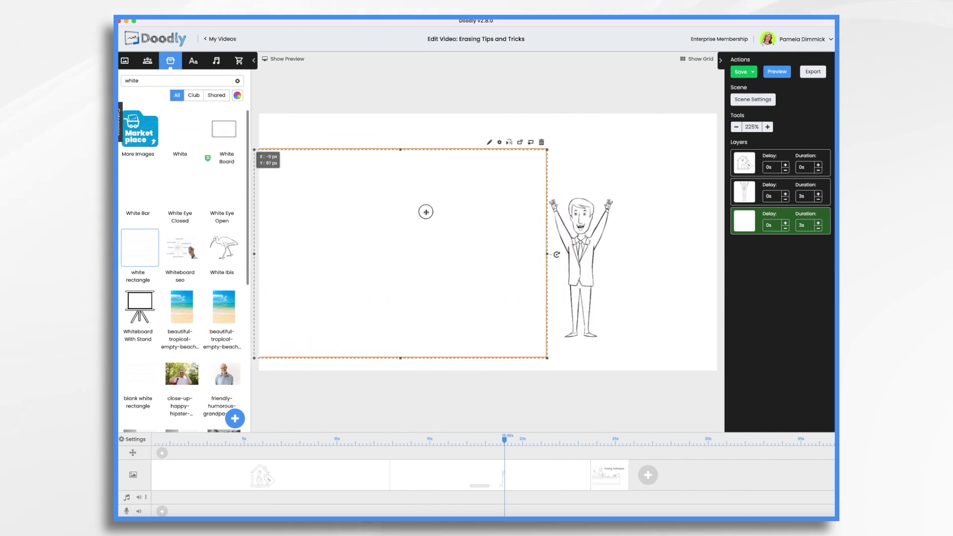
left_click_drag(402, 150, 395, 138)
left_click_drag(408, 218, 399, 216)
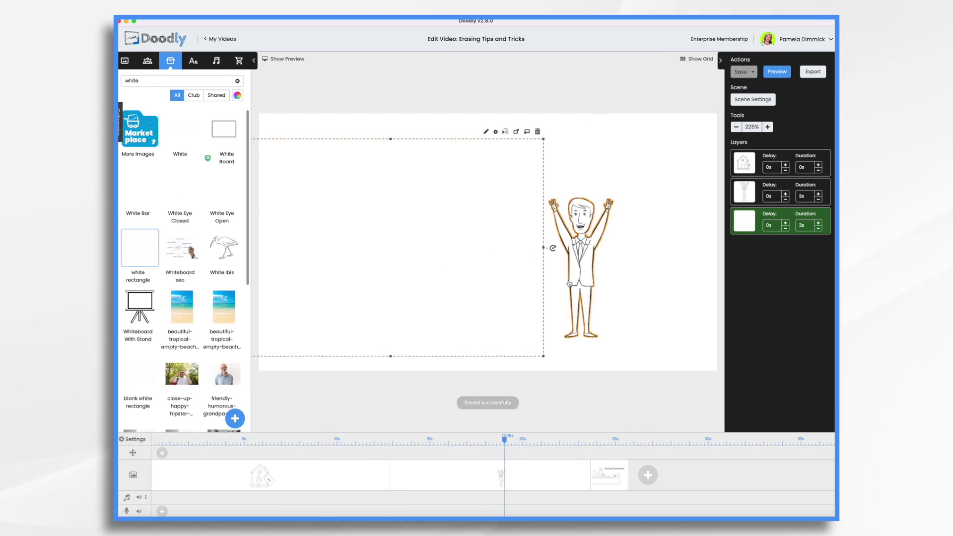
Step: Set the white rectangle's reveal mode to Fade and save the change
left_click(486, 132)
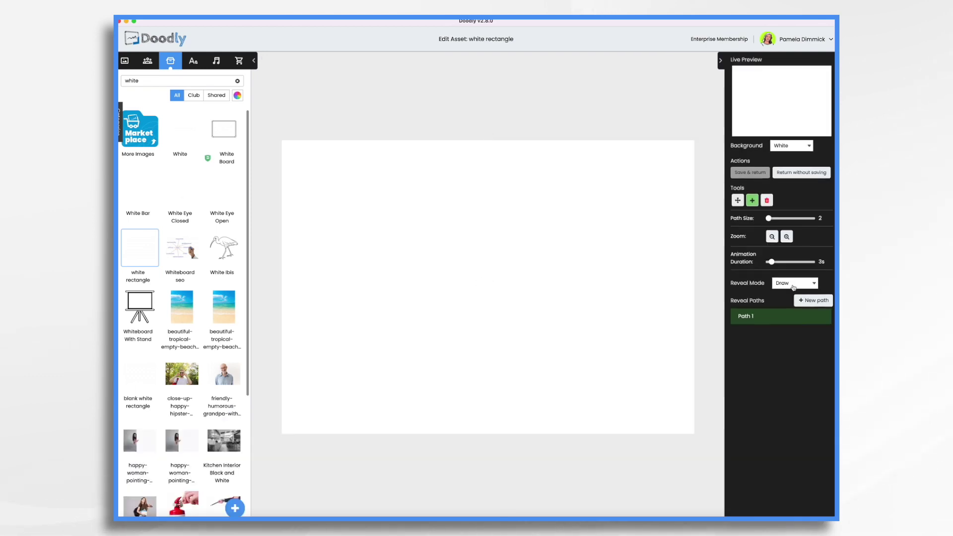
left_click(794, 287)
left_click(786, 292)
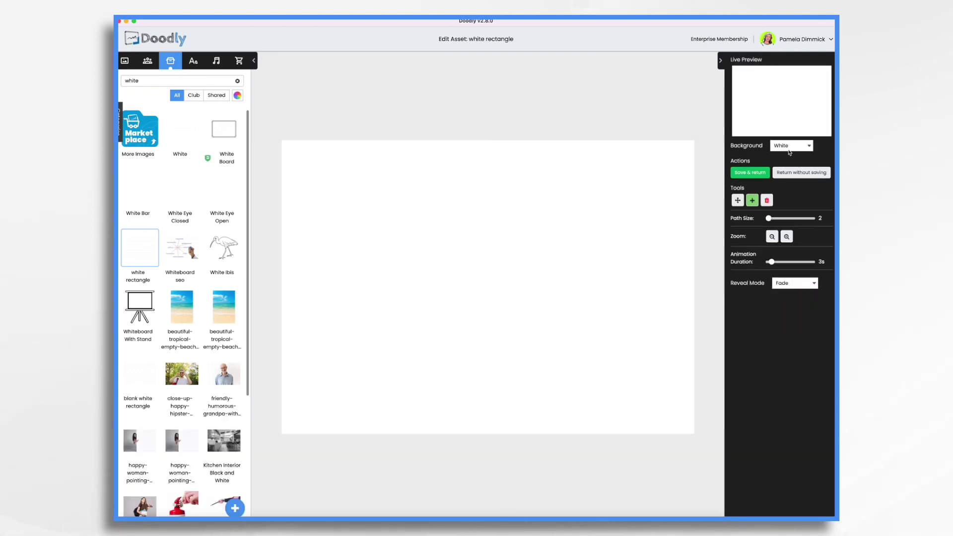
left_click(750, 174)
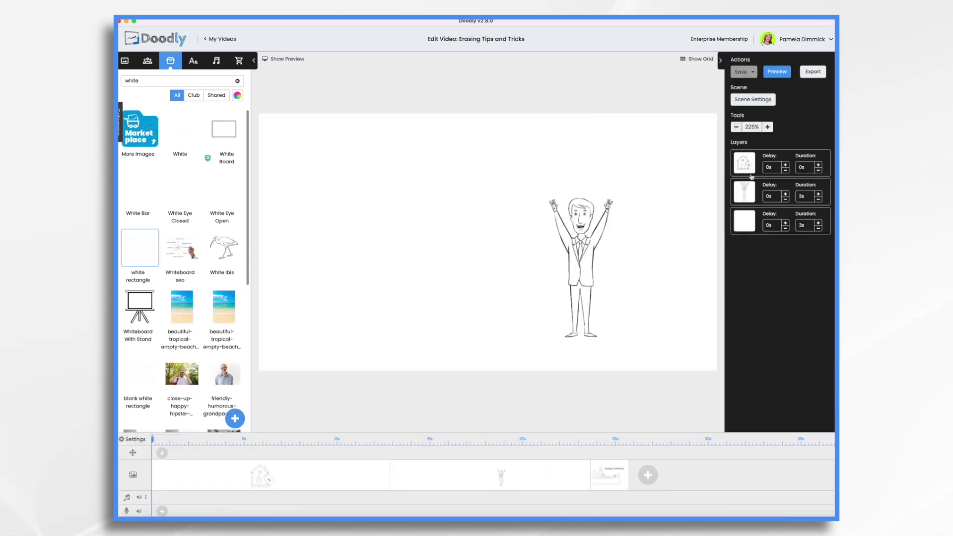
Step: Preview the second scene to check the house fades out, then close the preview
right_click(449, 479)
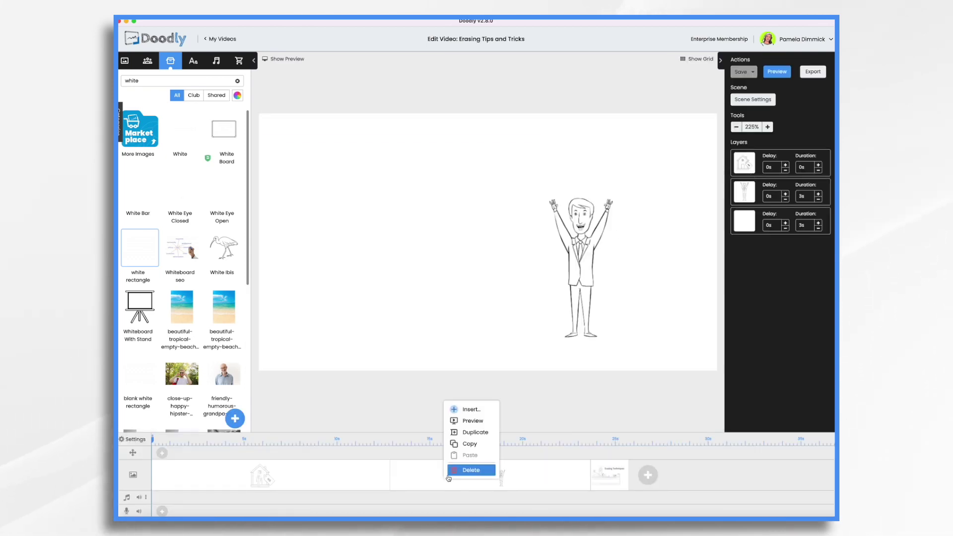
left_click(465, 422)
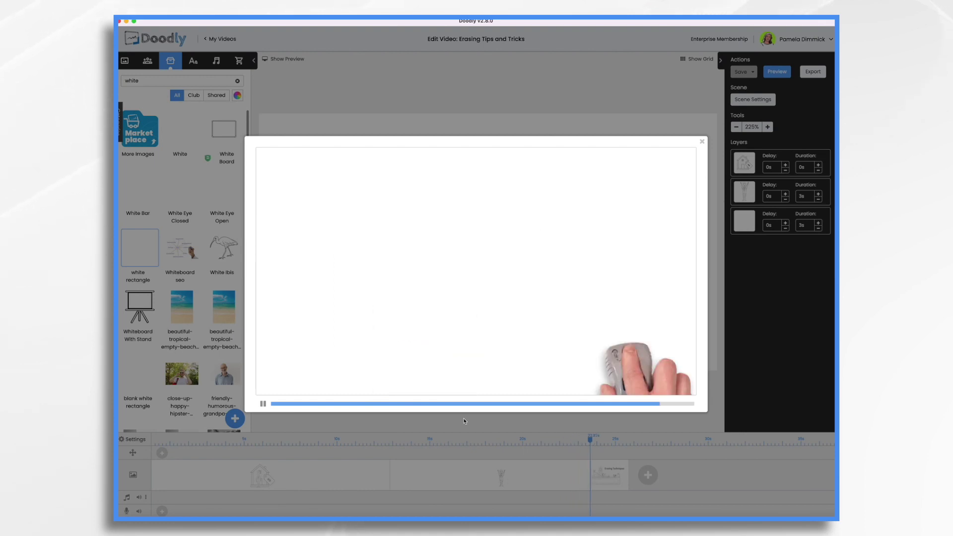
left_click(702, 141)
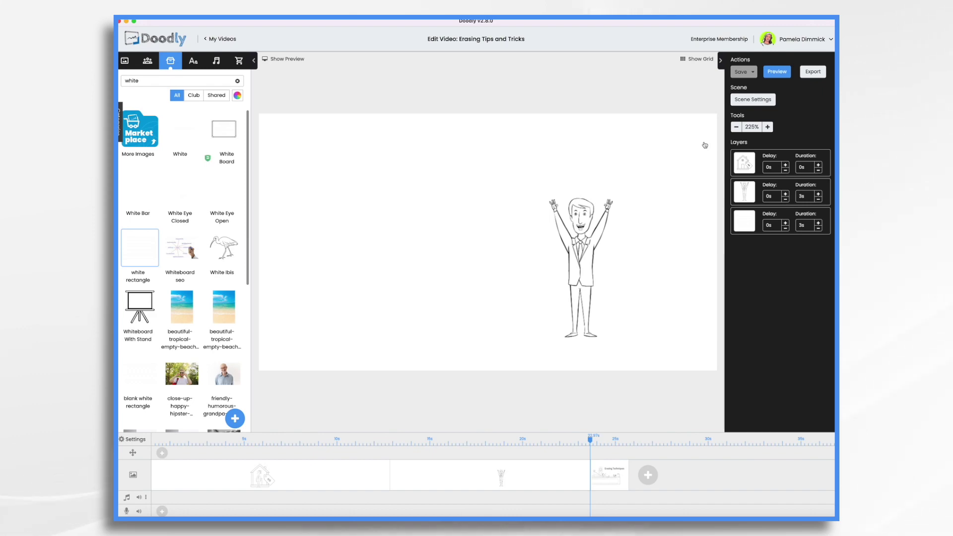
Step: Change the video background to the dark chalkboard in the video settings
left_click(136, 440)
left_click(362, 272)
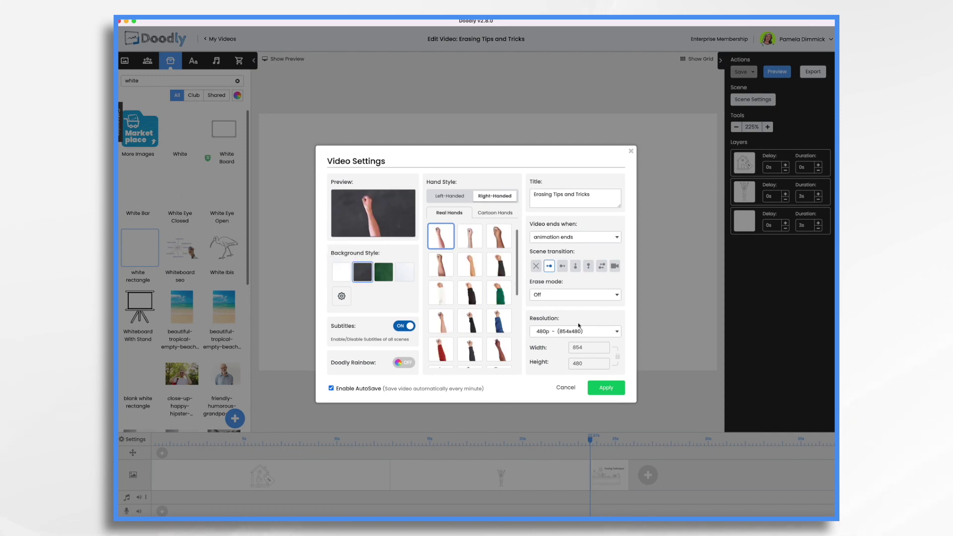
left_click(608, 389)
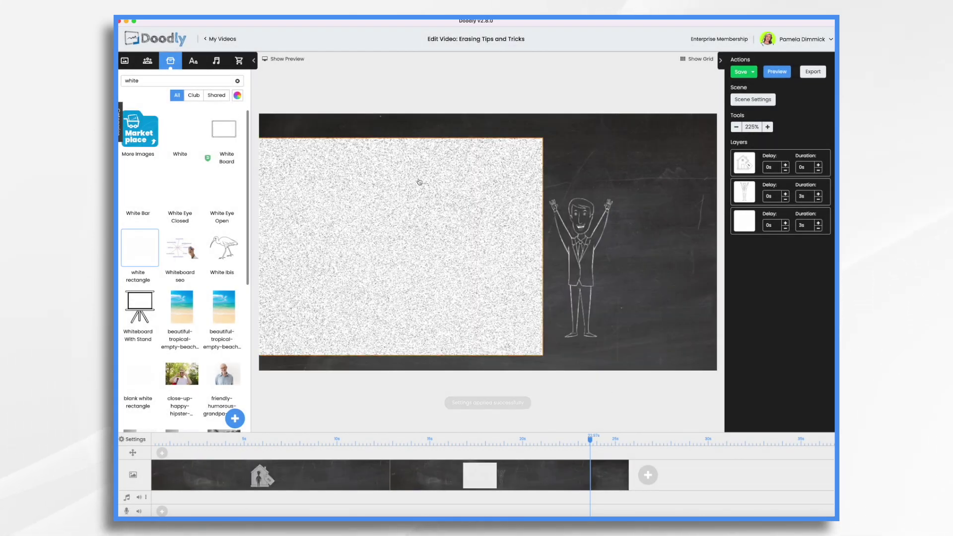
Step: Preview the second scene on the chalkboard background, then close the preview
right_click(519, 478)
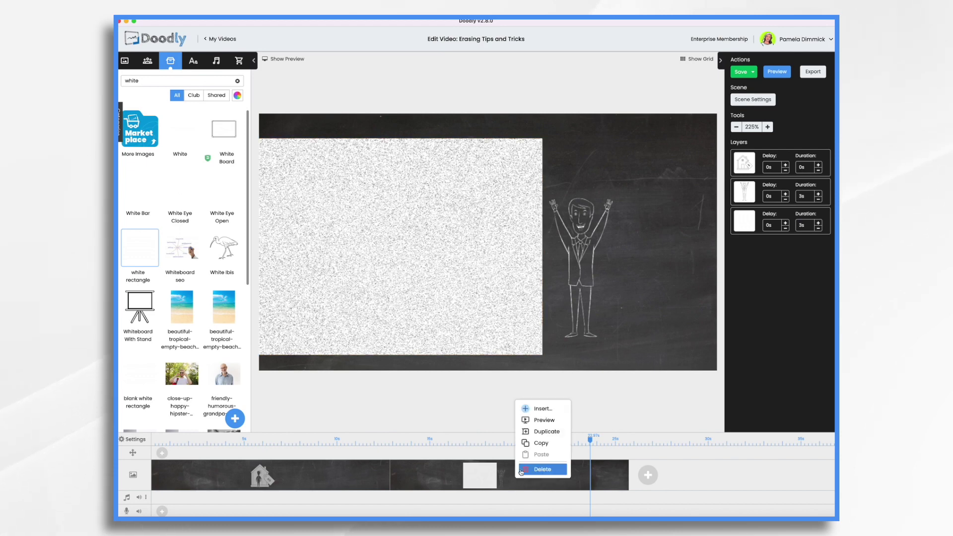
left_click(531, 420)
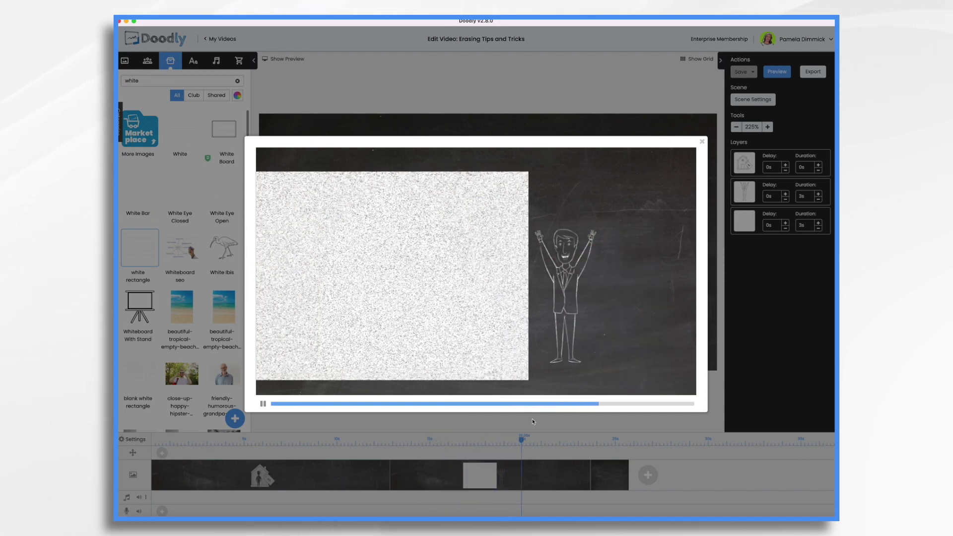
left_click(702, 143)
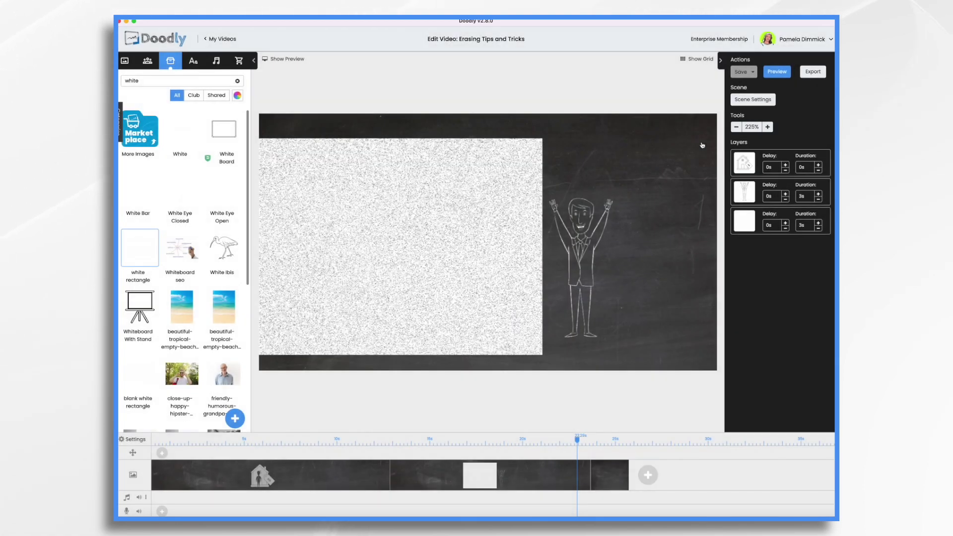